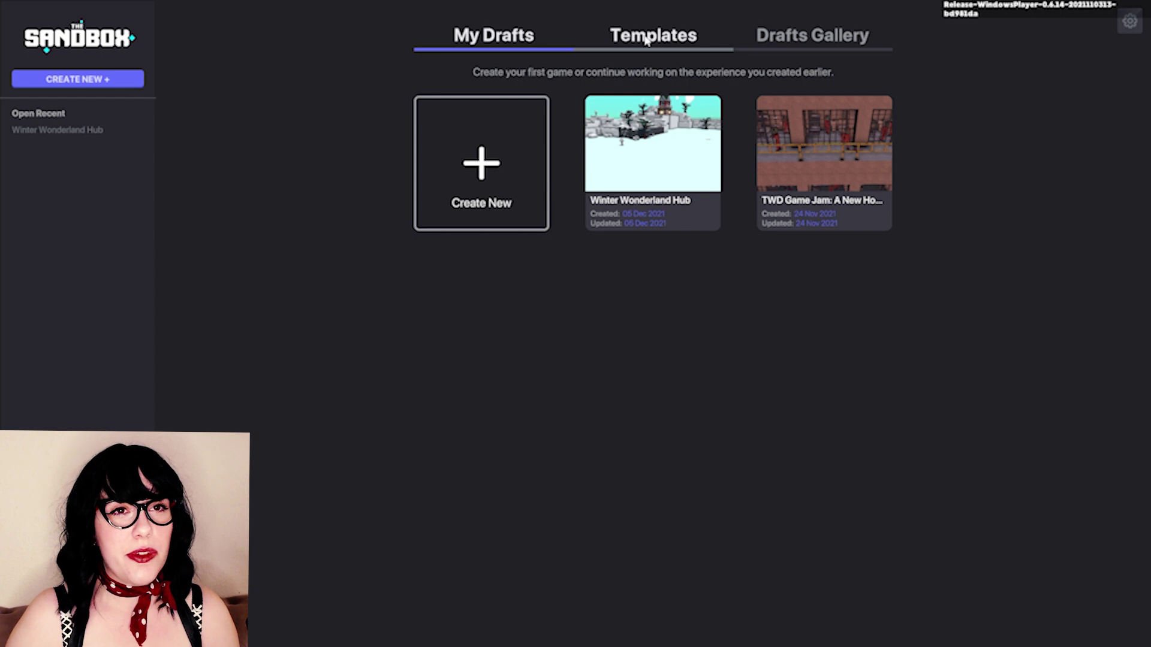
- Look through the Drafts Gallery and all three pages of Templates, and return to My Drafts
{"action": "left_click", "coordinate": [854, 41]}
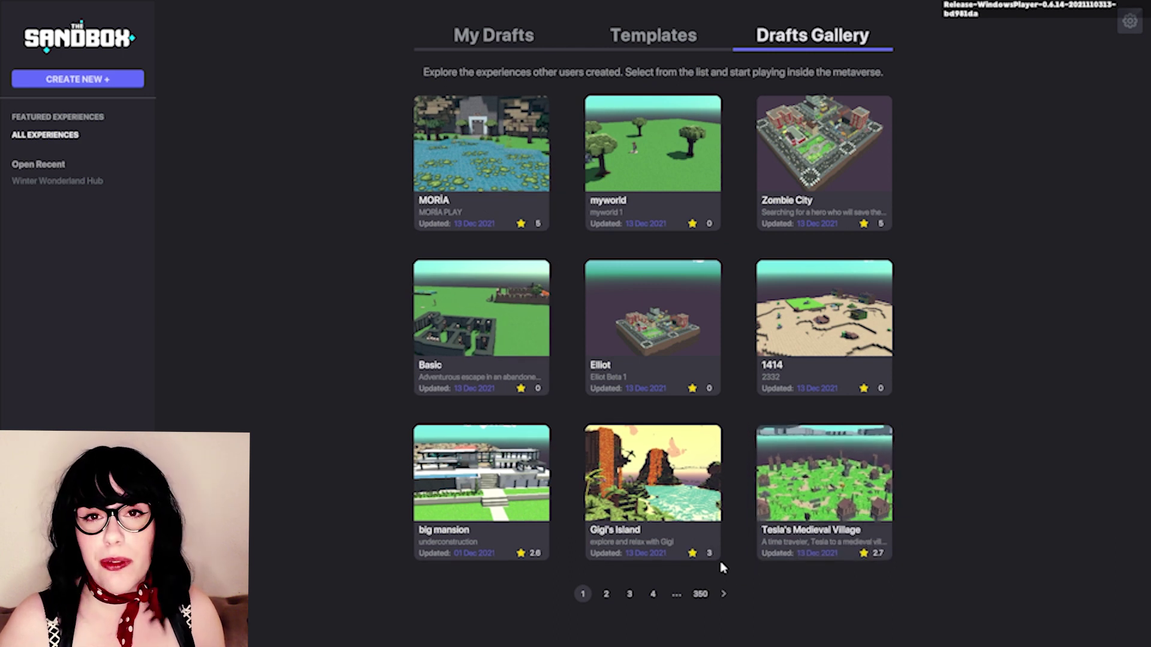
{"action": "left_click", "coordinate": [700, 594]}
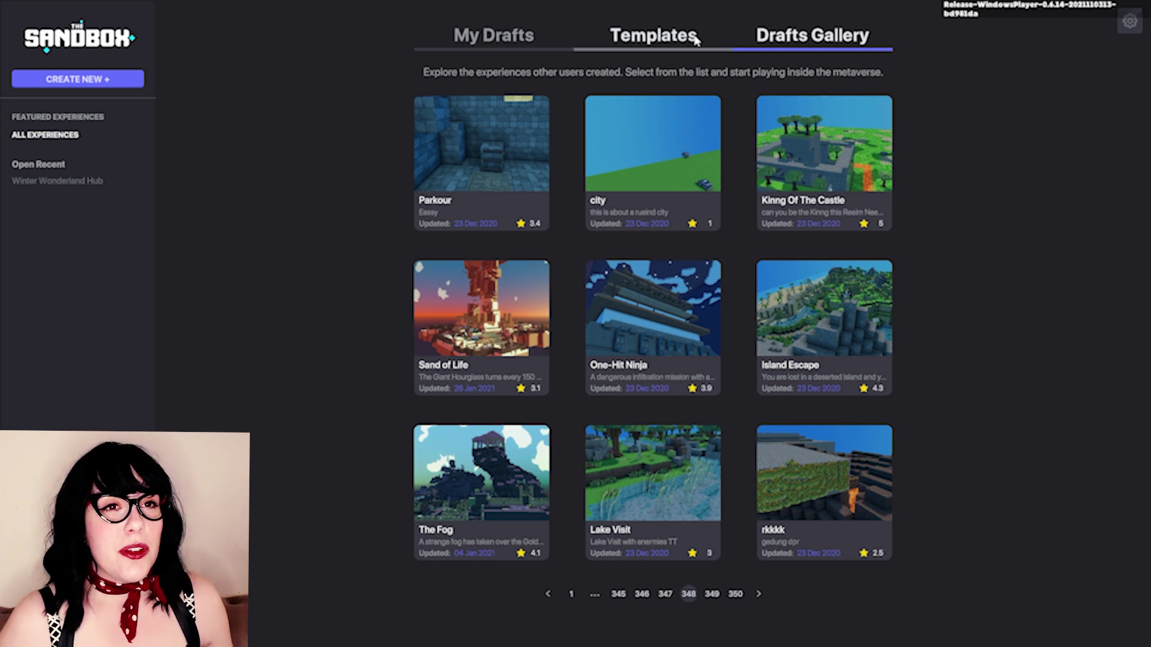
{"action": "left_click", "coordinate": [659, 38]}
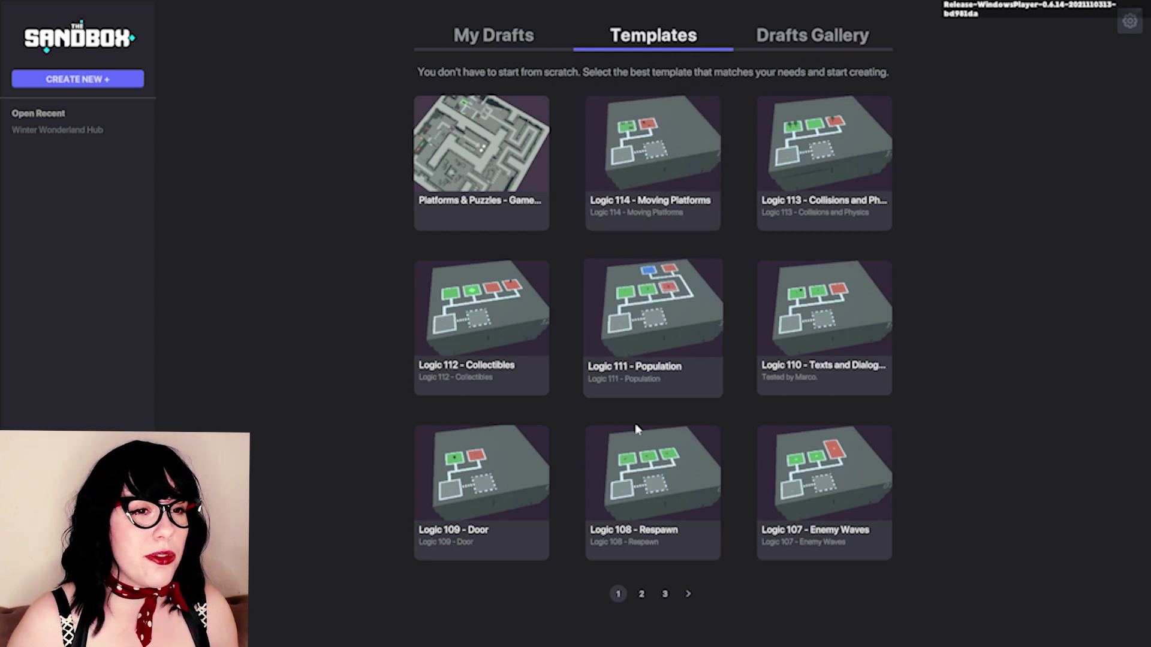
{"action": "left_click", "coordinate": [642, 595]}
{"action": "left_click", "coordinate": [675, 595]}
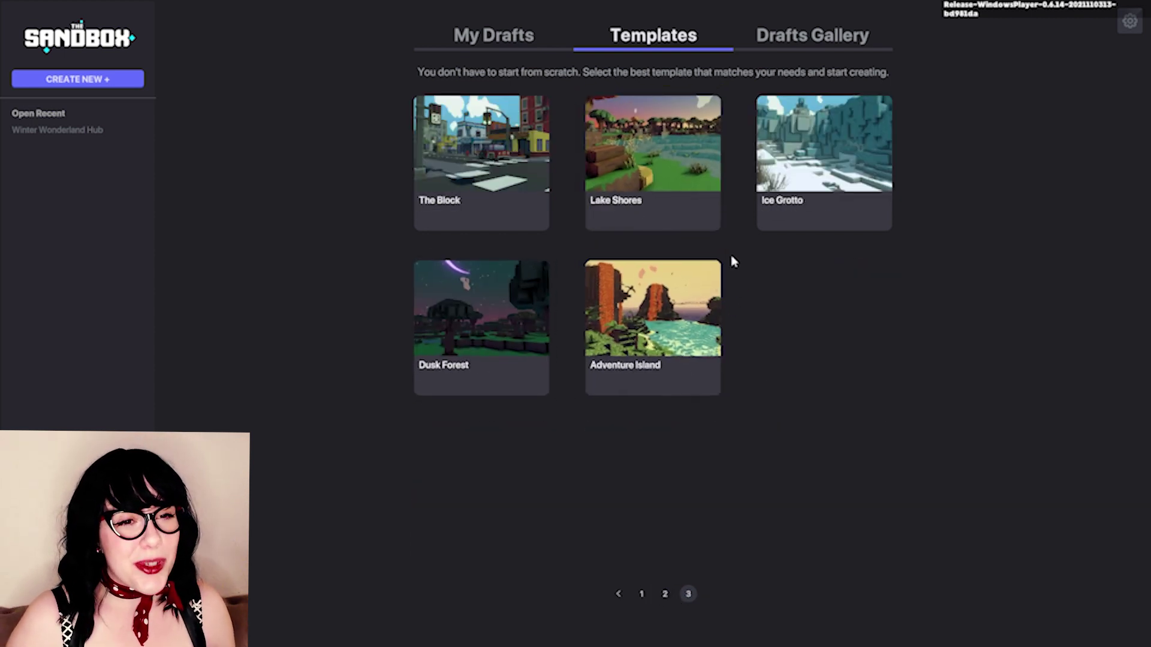
{"action": "left_click", "coordinate": [664, 595]}
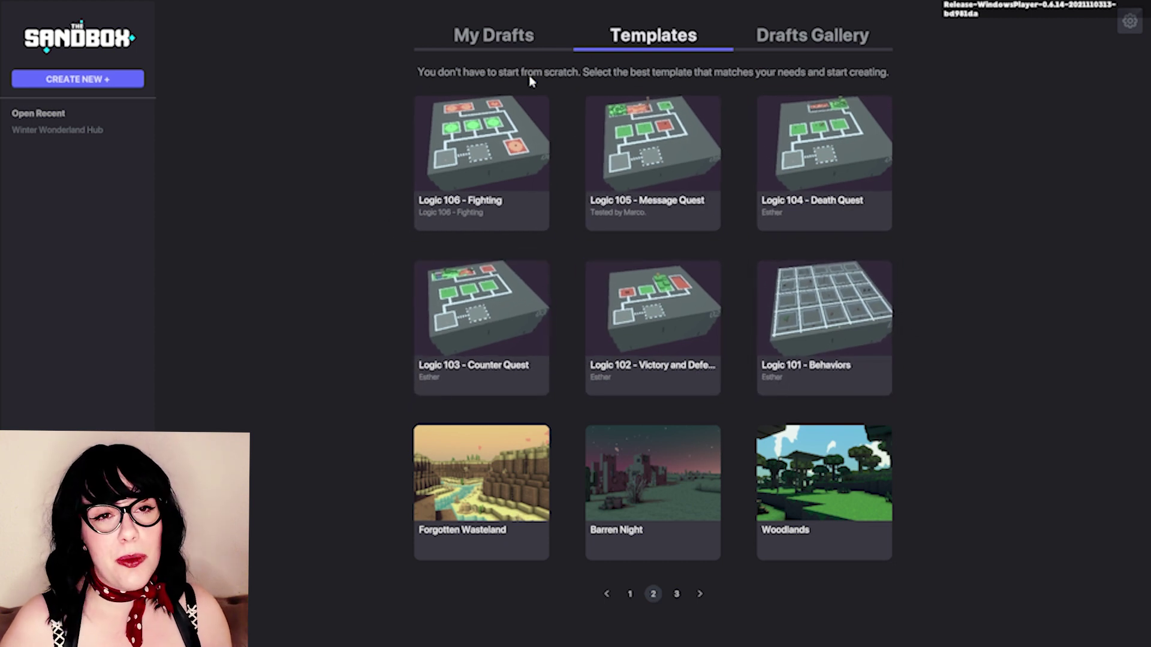
{"action": "left_click", "coordinate": [517, 40]}
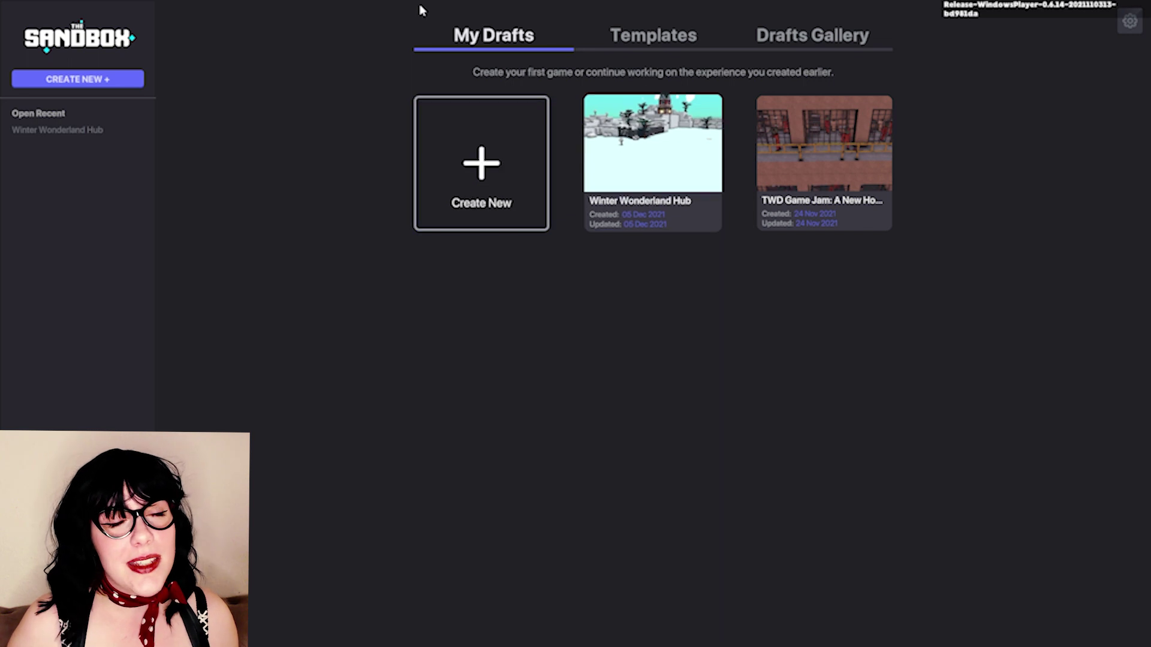
- Start a new experience named "test", review the available themes and keep the Empty theme
{"action": "left_click", "coordinate": [505, 197]}
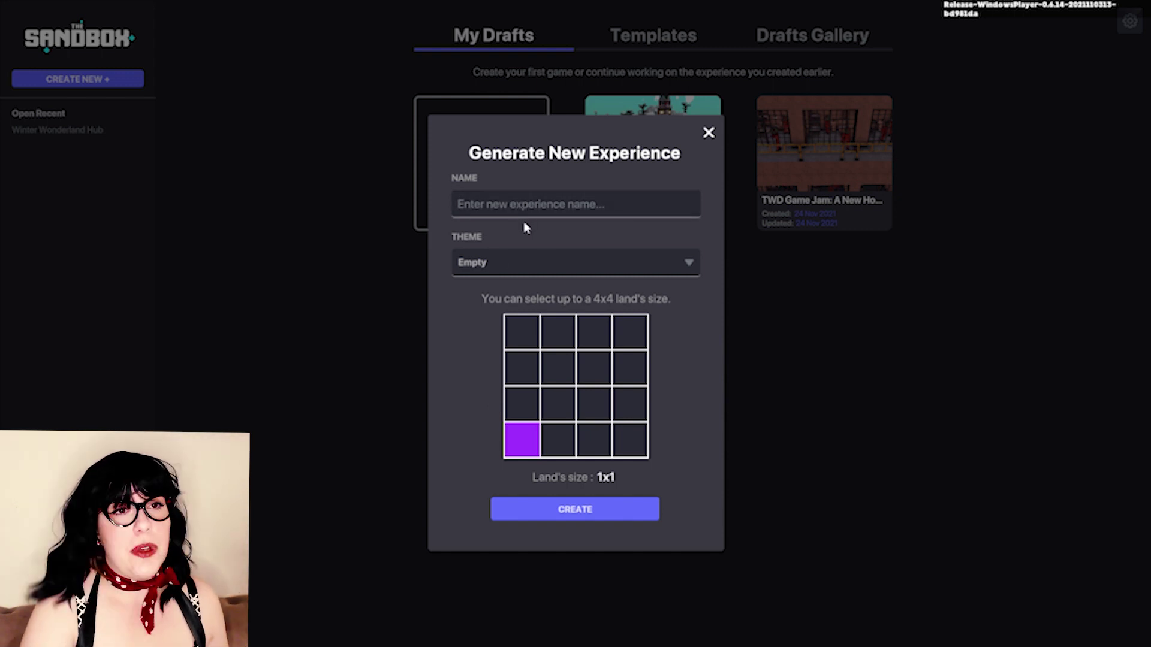
{"action": "type", "text": "test"}
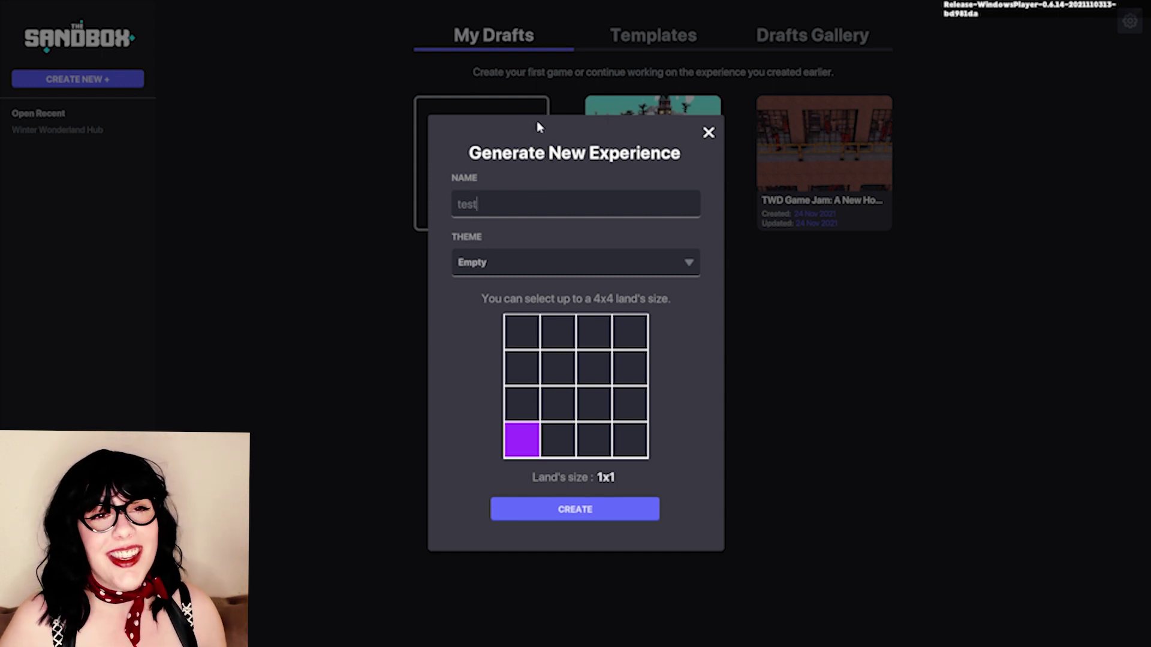
{"action": "left_click", "coordinate": [517, 275]}
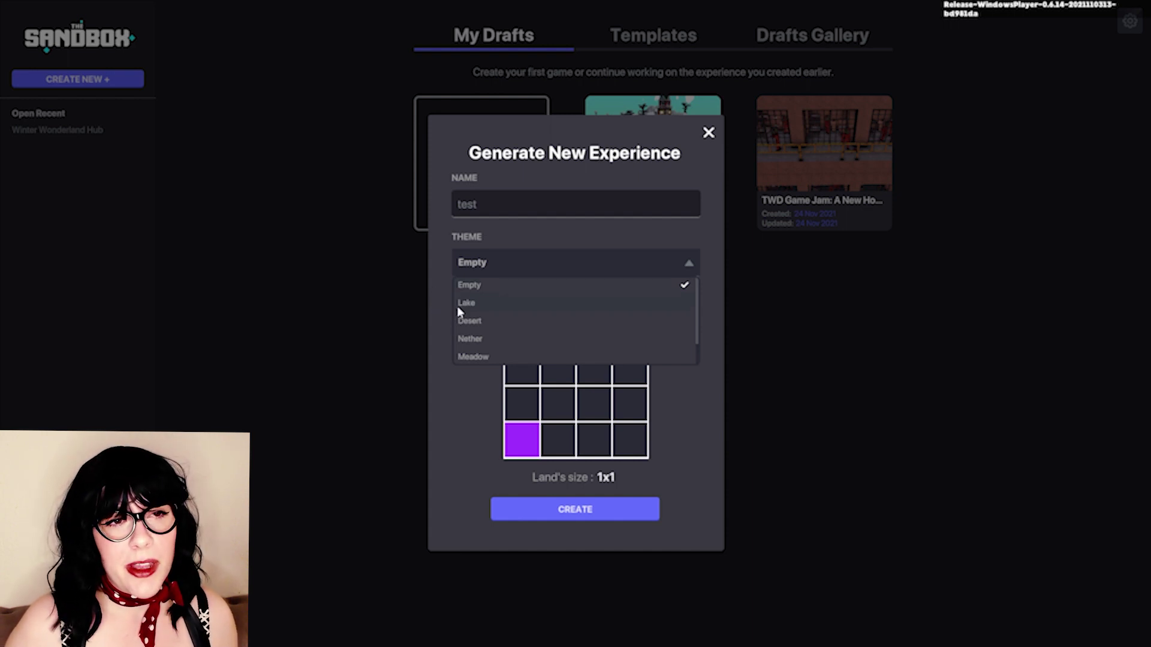
{"action": "scroll", "coordinate": [533, 303], "scroll_direction": "down", "scroll_amount": 2}
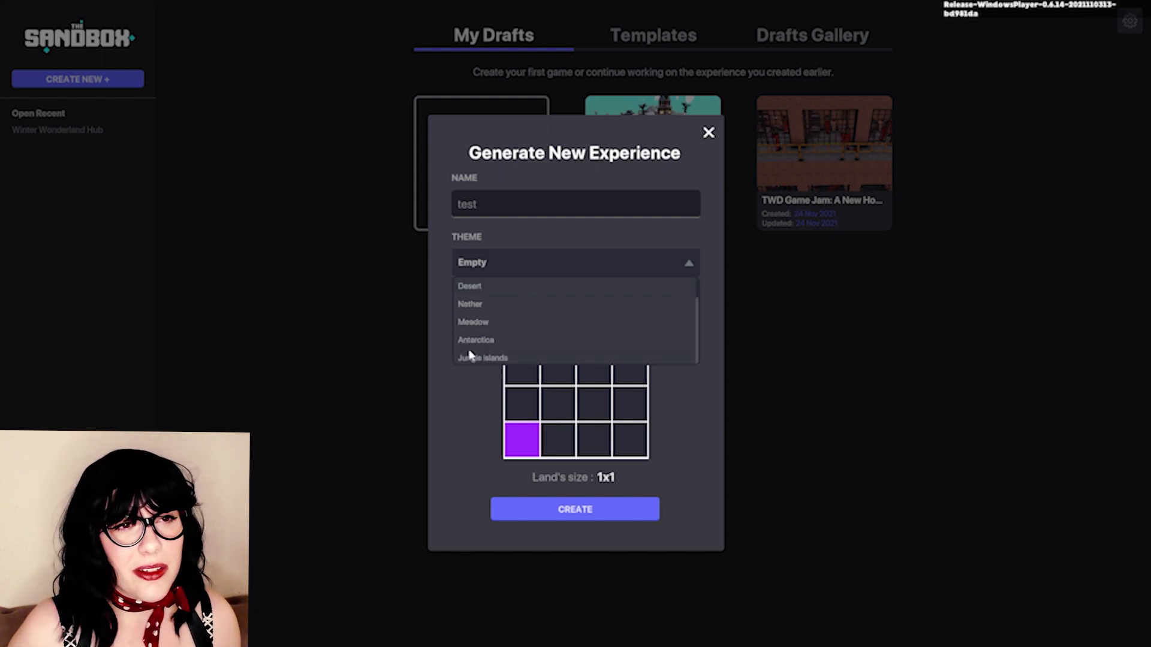
{"action": "scroll", "coordinate": [477, 316], "scroll_direction": "up", "scroll_amount": 1}
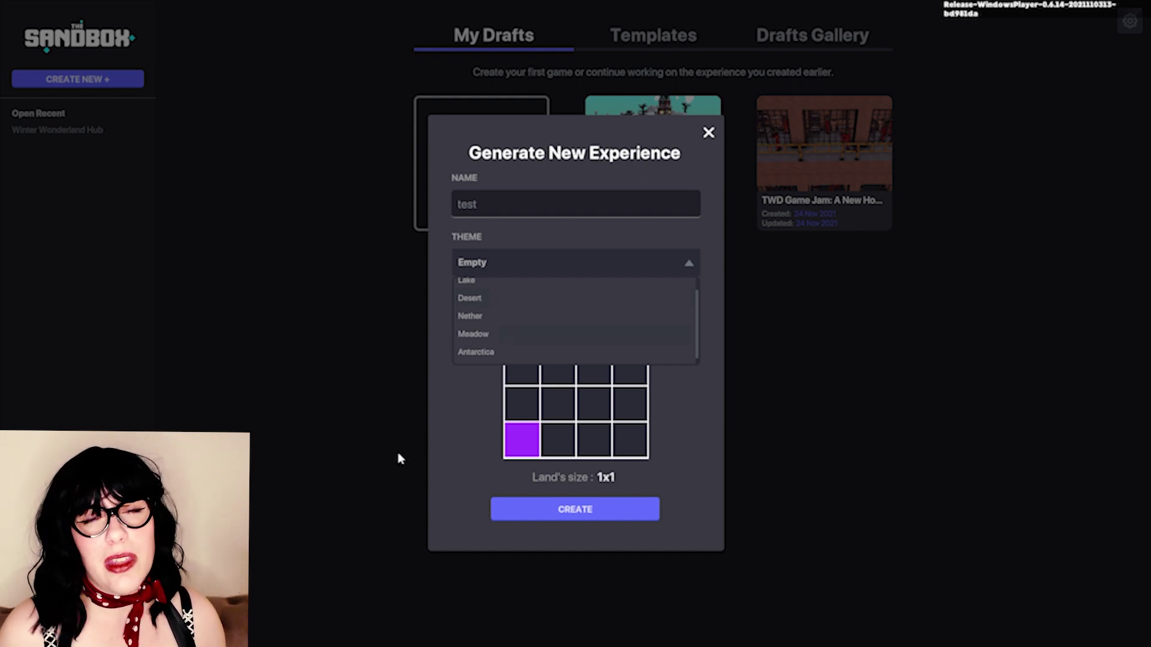
{"action": "left_click", "coordinate": [466, 293]}
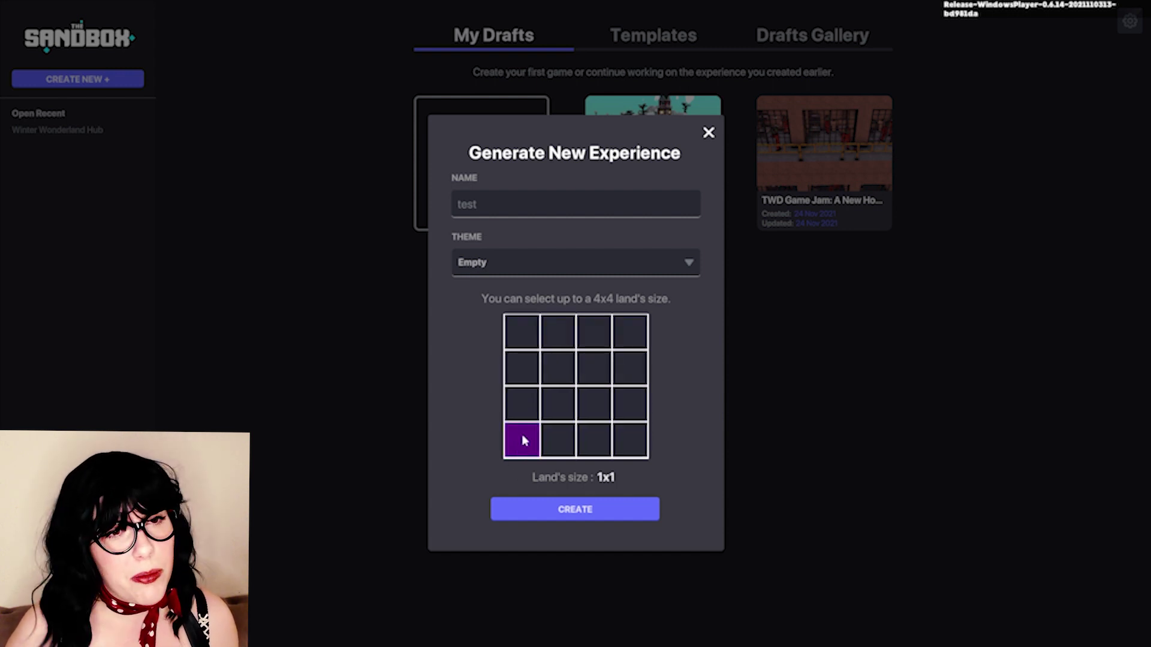
- Try out the 3x3, 4x4, 1x1 and 2x2 land sizes for the new experience
{"action": "left_click", "coordinate": [559, 413]}
{"action": "left_click", "coordinate": [593, 366]}
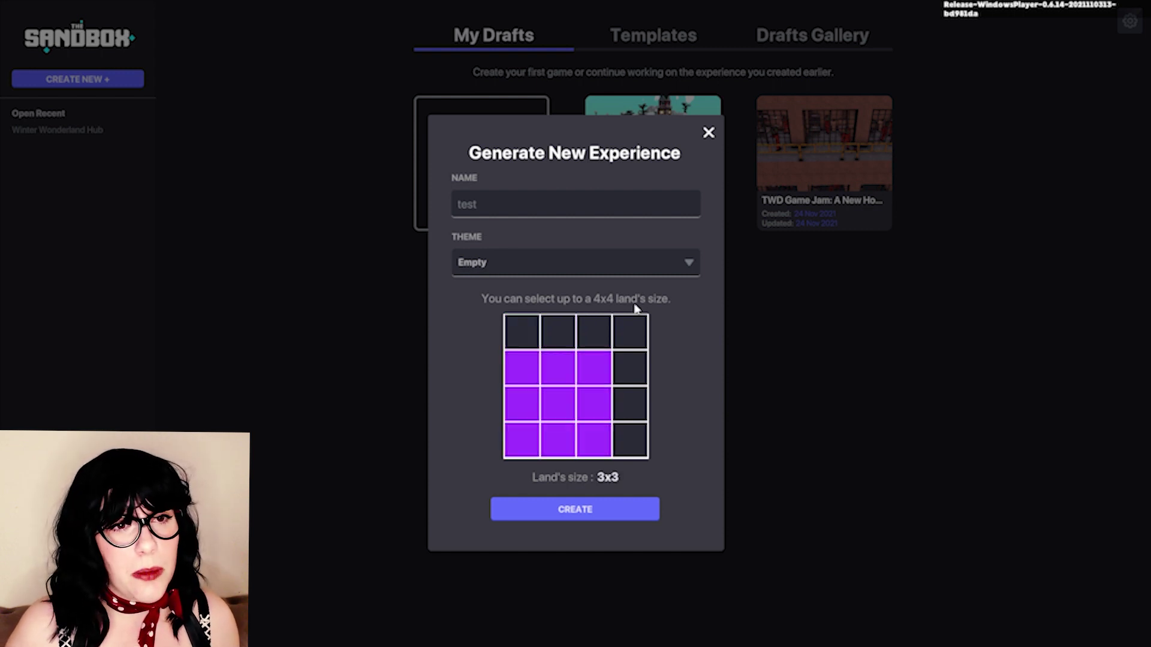
{"action": "left_click", "coordinate": [635, 331]}
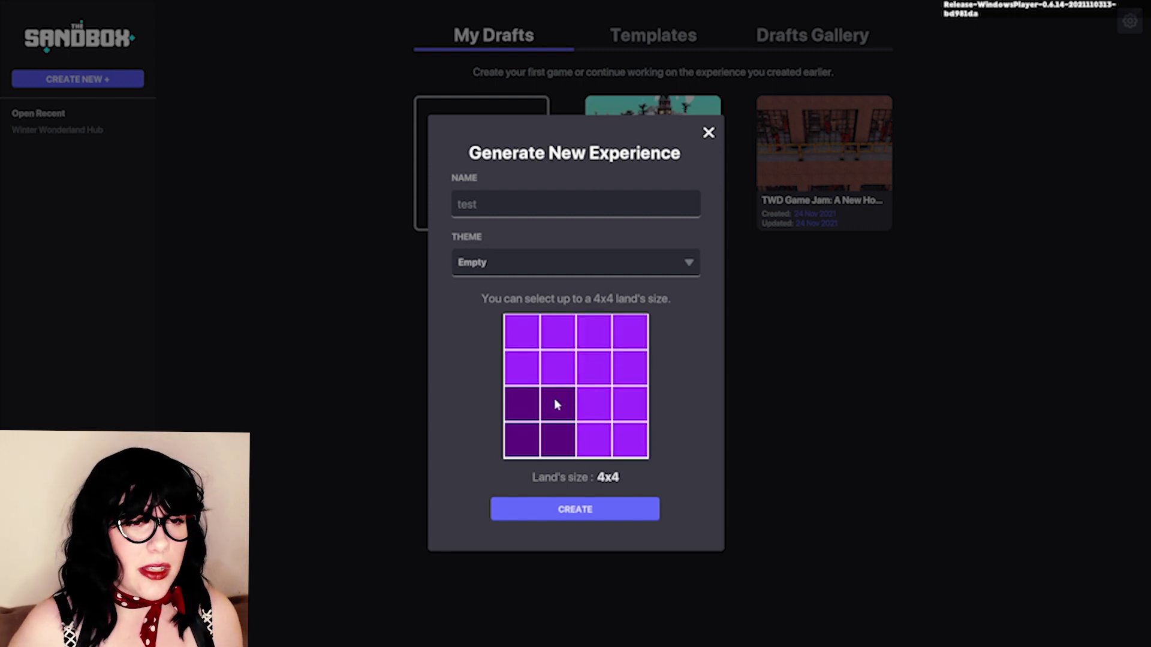
{"action": "left_click", "coordinate": [533, 442]}
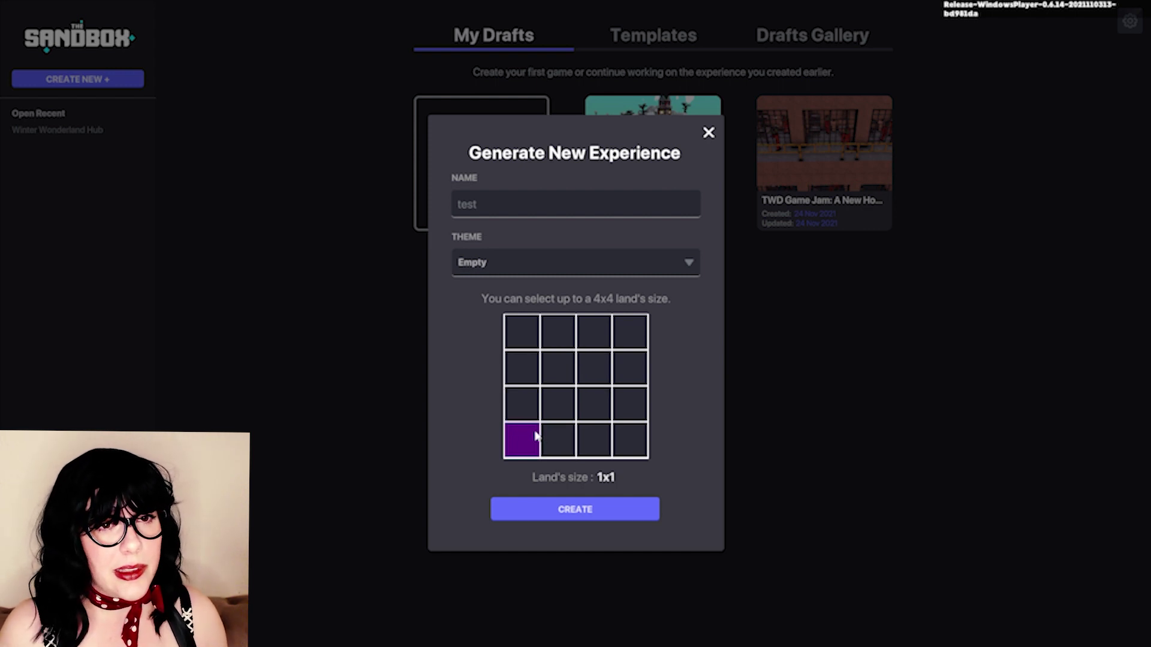
{"action": "left_click", "coordinate": [562, 404]}
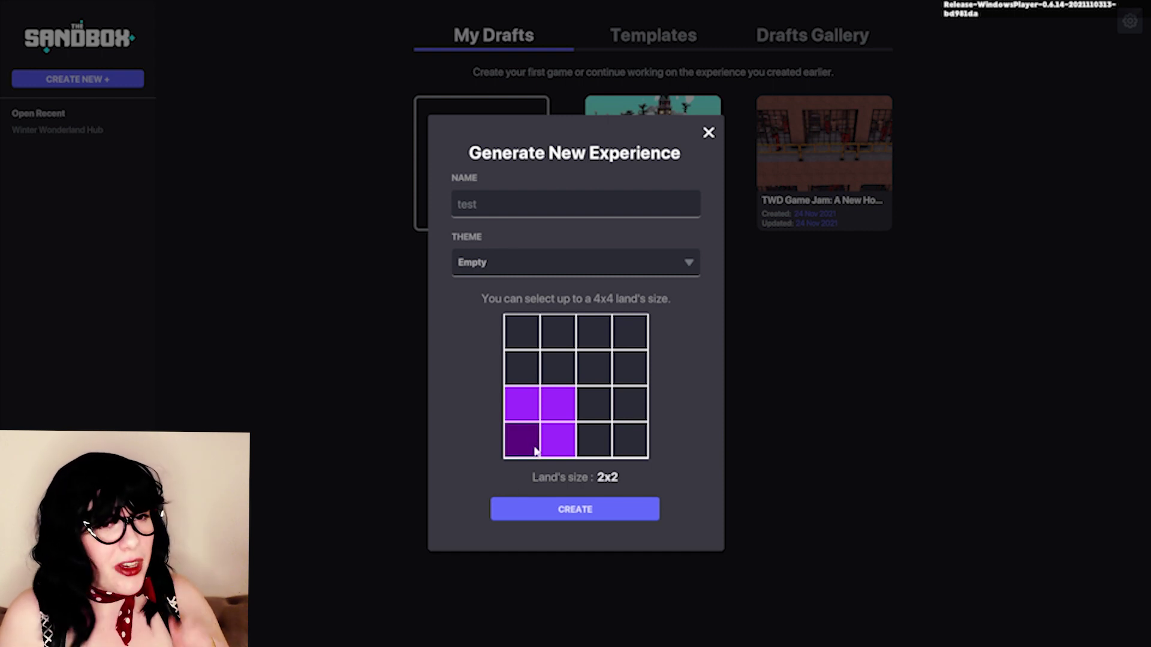
- Set the land's size to 1x1 and create the experience
{"action": "left_click", "coordinate": [513, 444]}
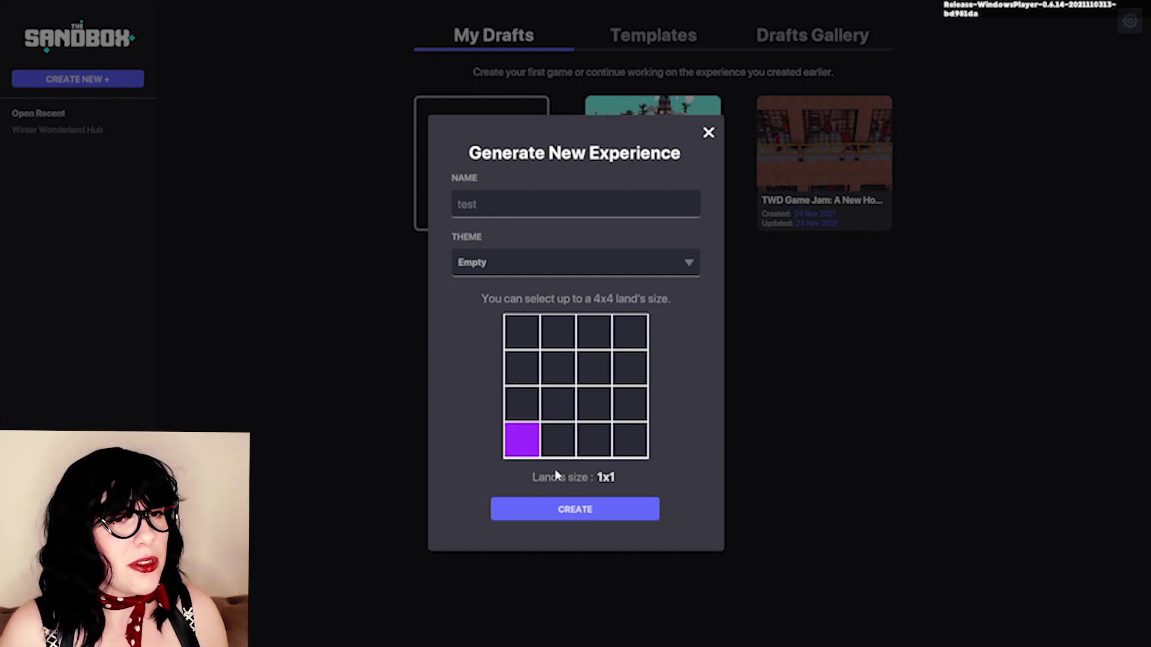
{"action": "left_click", "coordinate": [566, 510]}
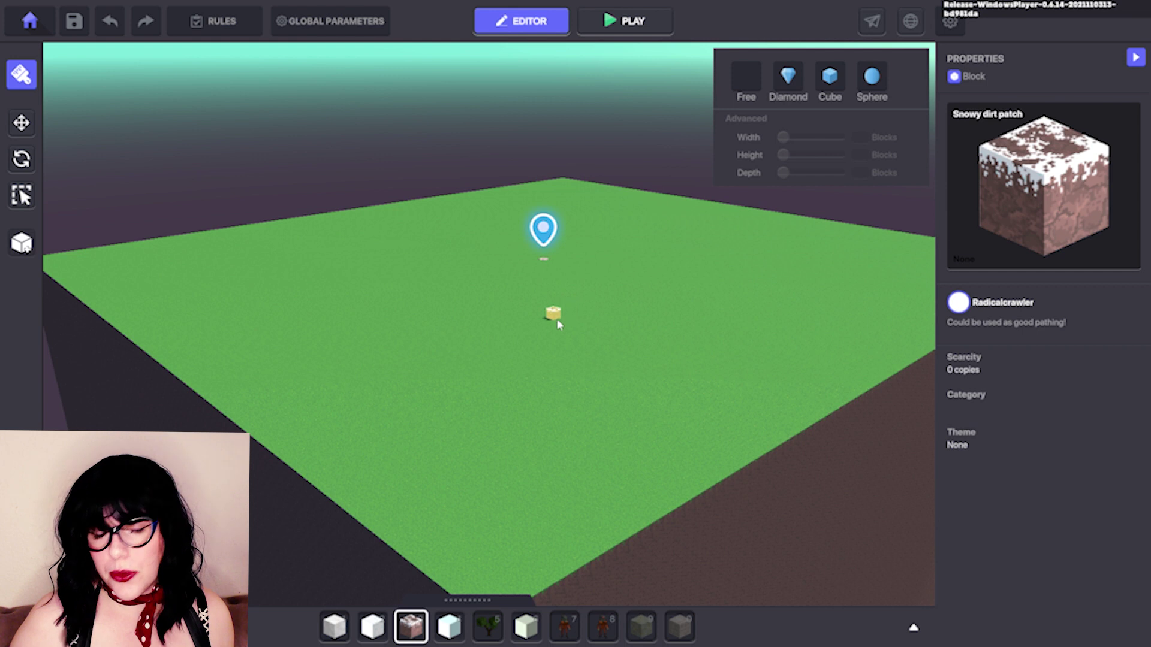
{"action": "mouse_move", "coordinate": [559, 311]}
{"action": "middle_mouse_down"}
{"action": "mouse_move", "coordinate": [572, 309]}
{"action": "mouse_move", "coordinate": [208, 306]}
{"action": "mouse_move", "coordinate": [677, 305]}
{"action": "mouse_move", "coordinate": [555, 564]}
{"action": "mouse_move", "coordinate": [620, 327]}
{"action": "mouse_move", "coordinate": [351, 288]}
{"action": "mouse_move", "coordinate": [830, 296]}
{"action": "mouse_move", "coordinate": [569, 318]}
{"action": "middle_mouse_up"}
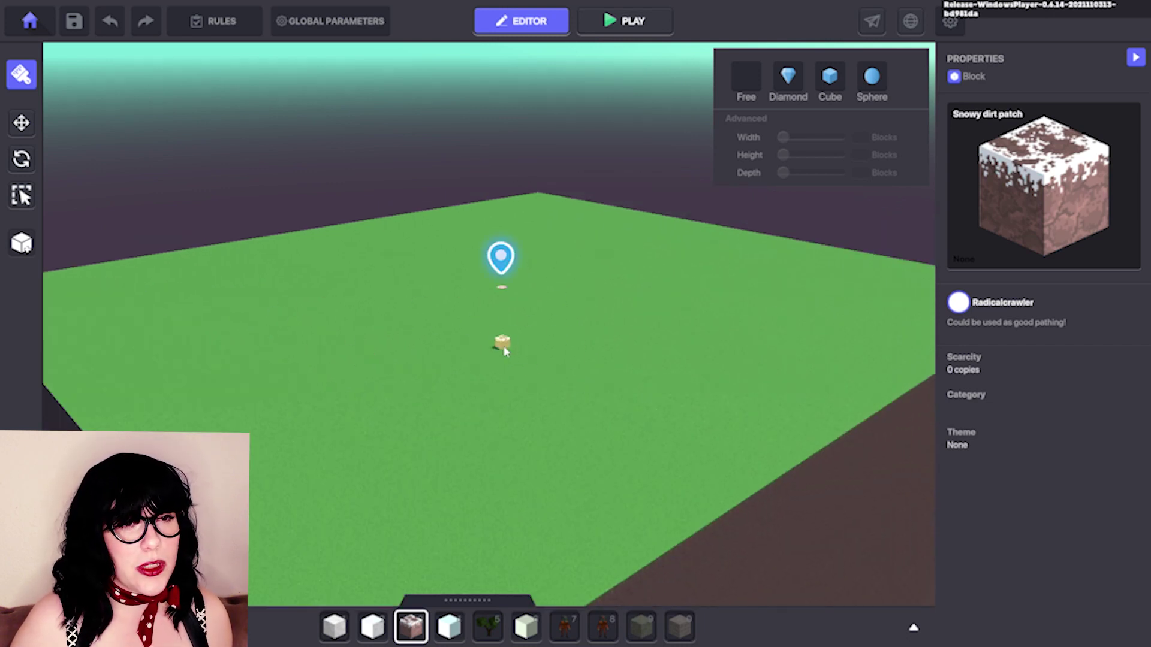
{"action": "mouse_move", "coordinate": [505, 342]}
{"action": "middle_mouse_down"}
{"action": "mouse_move", "coordinate": [699, 338]}
{"action": "mouse_move", "coordinate": [712, 308]}
{"action": "mouse_move", "coordinate": [416, 322]}
{"action": "mouse_move", "coordinate": [477, 352]}
{"action": "mouse_move", "coordinate": [497, 346]}
{"action": "middle_mouse_up"}
{"action": "right_click_drag", "start_coordinate": [854, 276], "coordinate": [467, 406]}
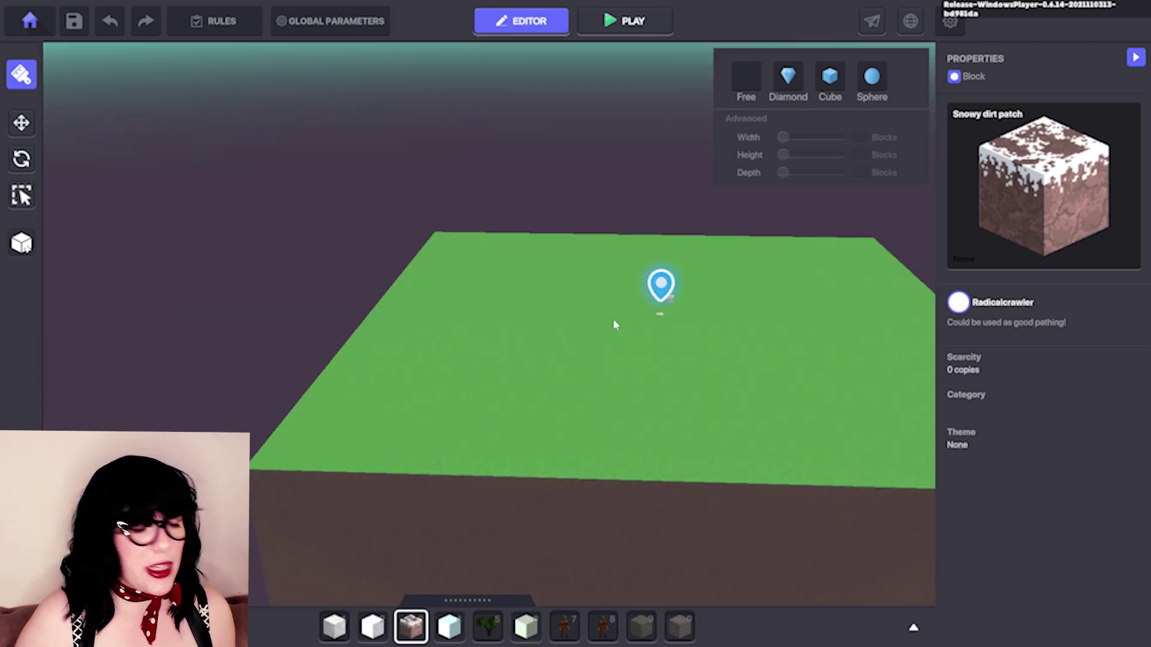
{"action": "right_click_drag", "start_coordinate": [621, 366], "coordinate": [530, 470]}
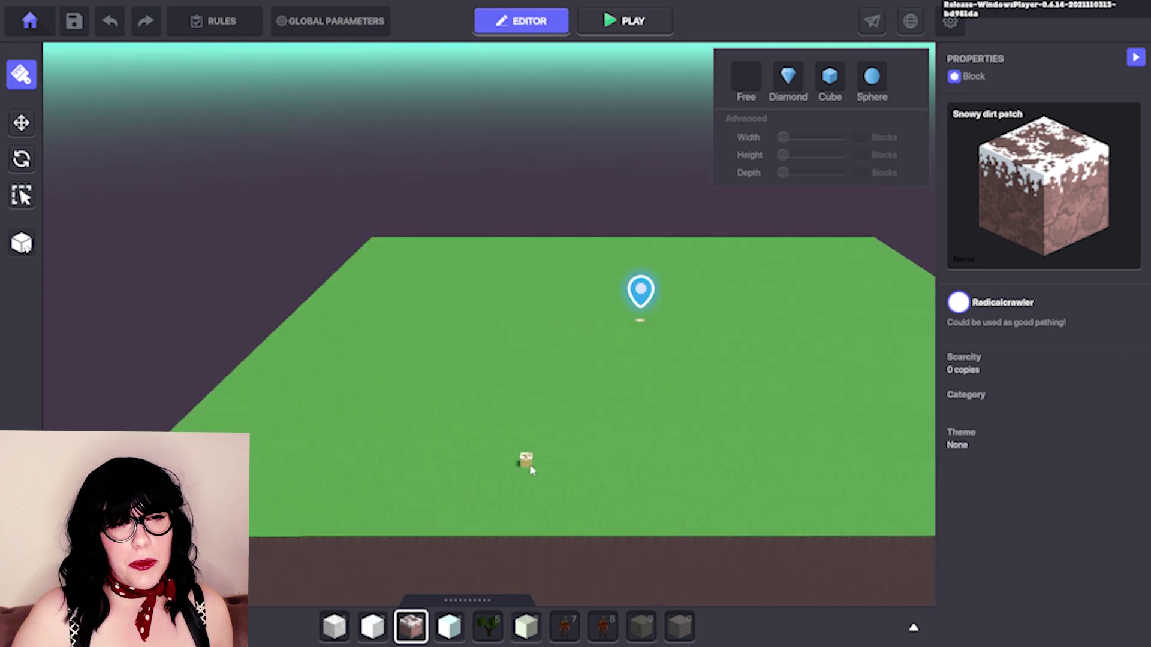
{"action": "key", "text": "w"}
{"action": "key", "text": "d"}
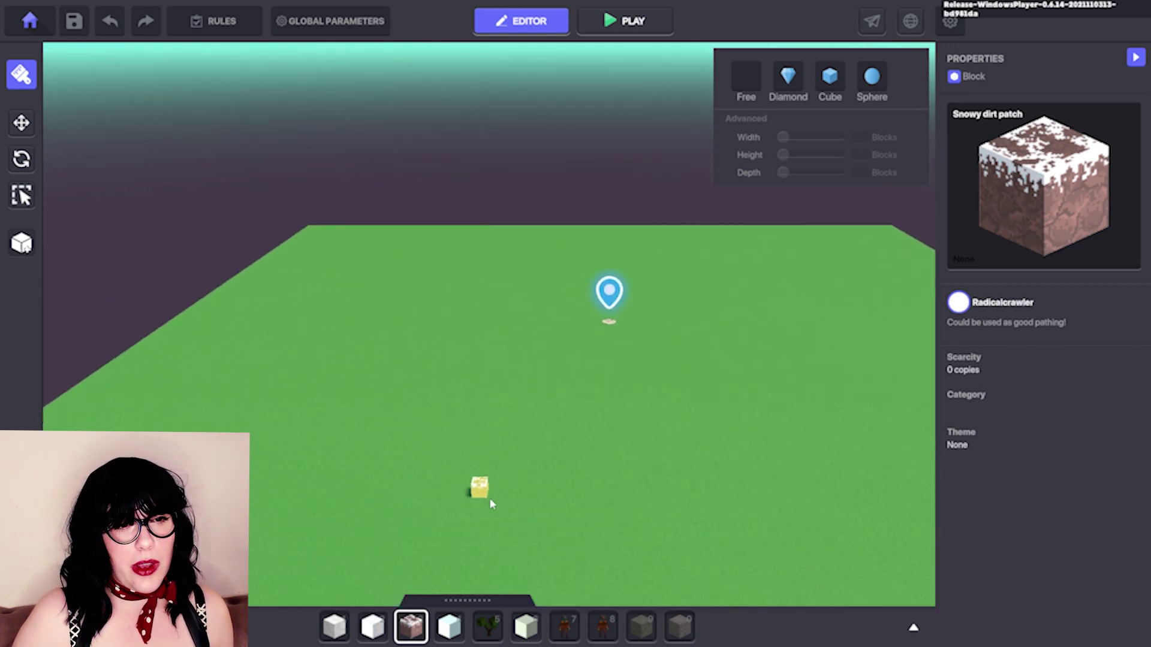
- Expand the asset library and make the BG Concrete block the active block for painting
{"action": "left_click", "coordinate": [456, 600]}
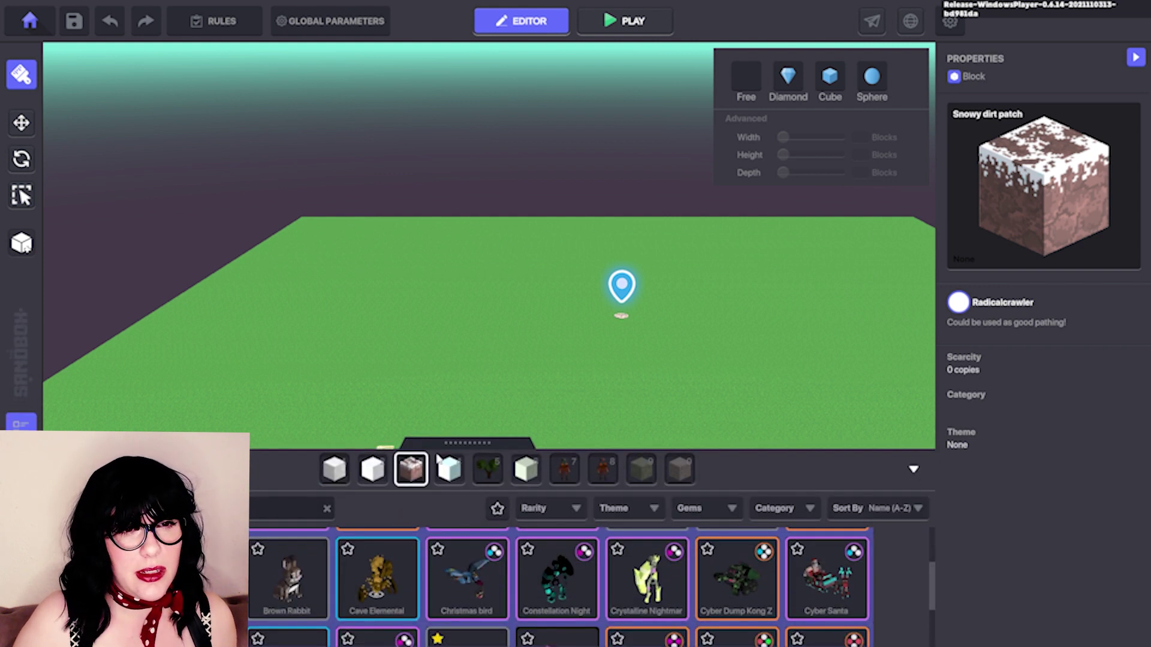
{"action": "left_click", "coordinate": [640, 472]}
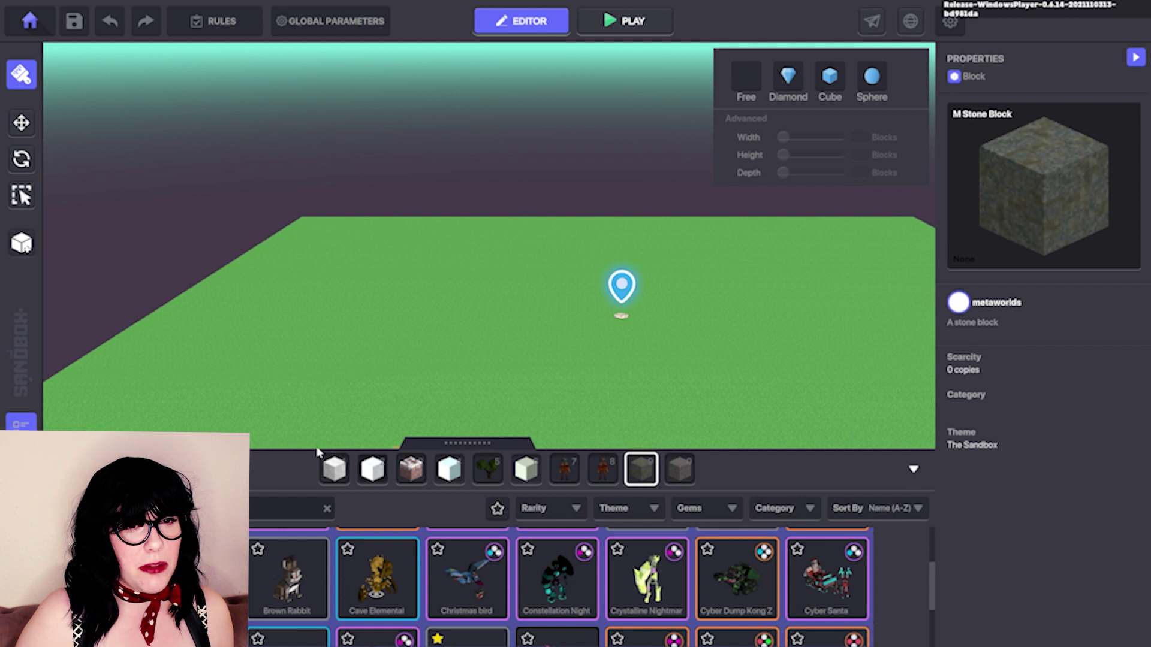
{"action": "left_click", "coordinate": [336, 472]}
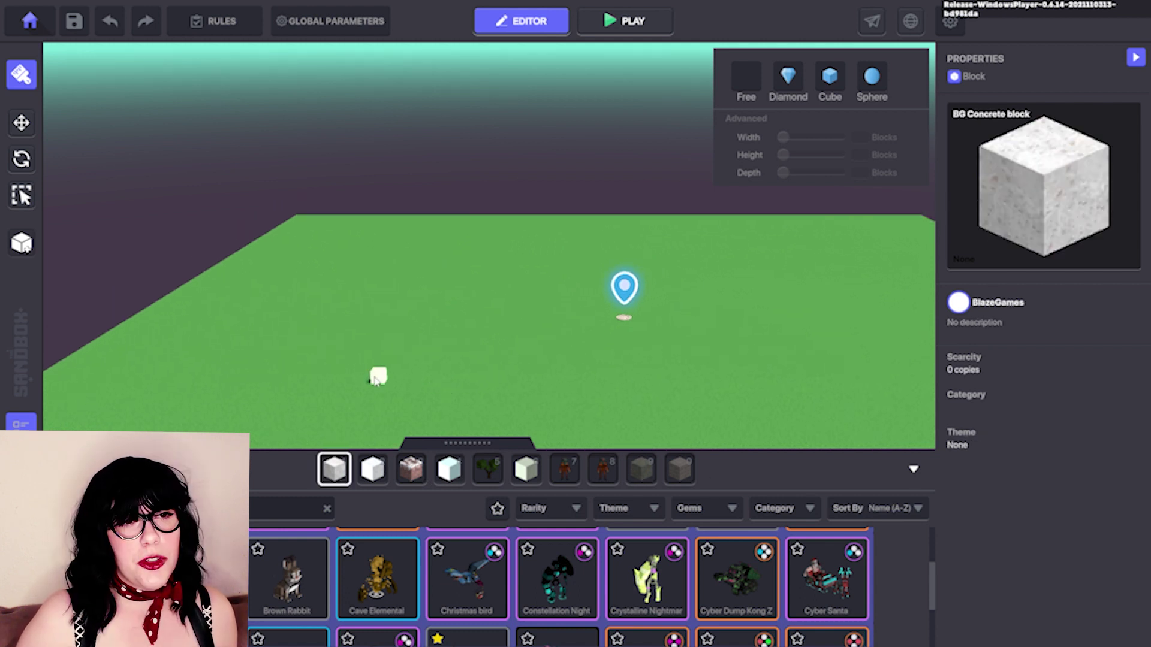
- Try laying a narrow and a much larger rectangular area of BG Concrete block on the grass, and clear both
{"action": "scroll", "coordinate": [424, 365], "scroll_direction": "down", "scroll_amount": 2}
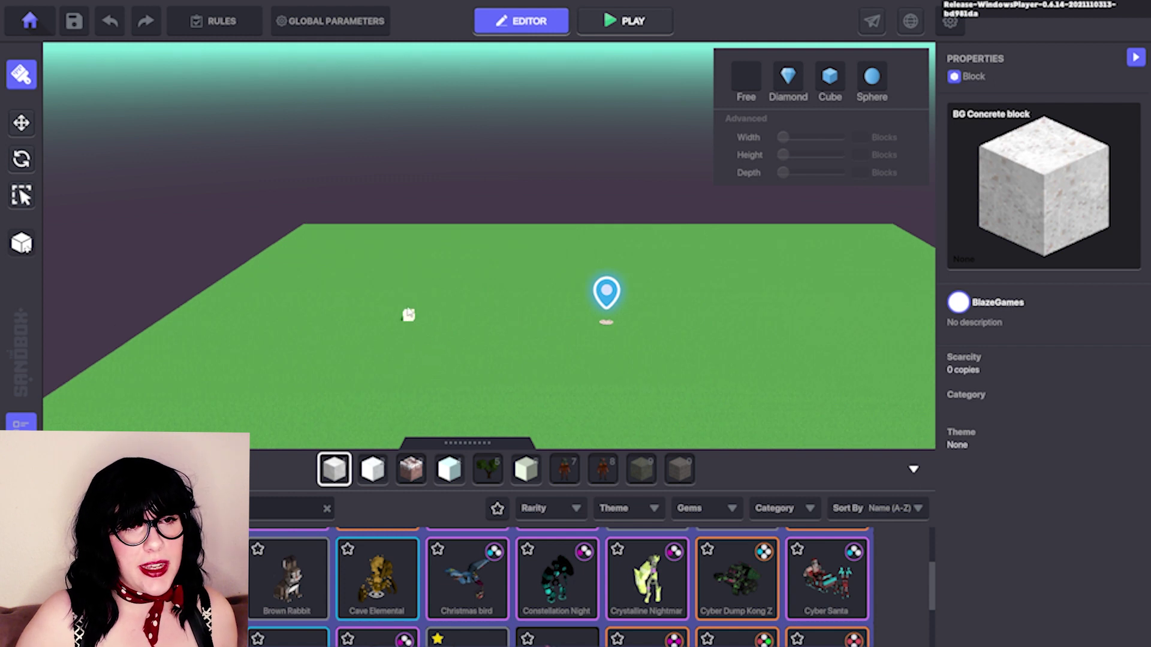
{"action": "left_click_drag", "start_coordinate": [423, 325], "coordinate": [489, 419]}
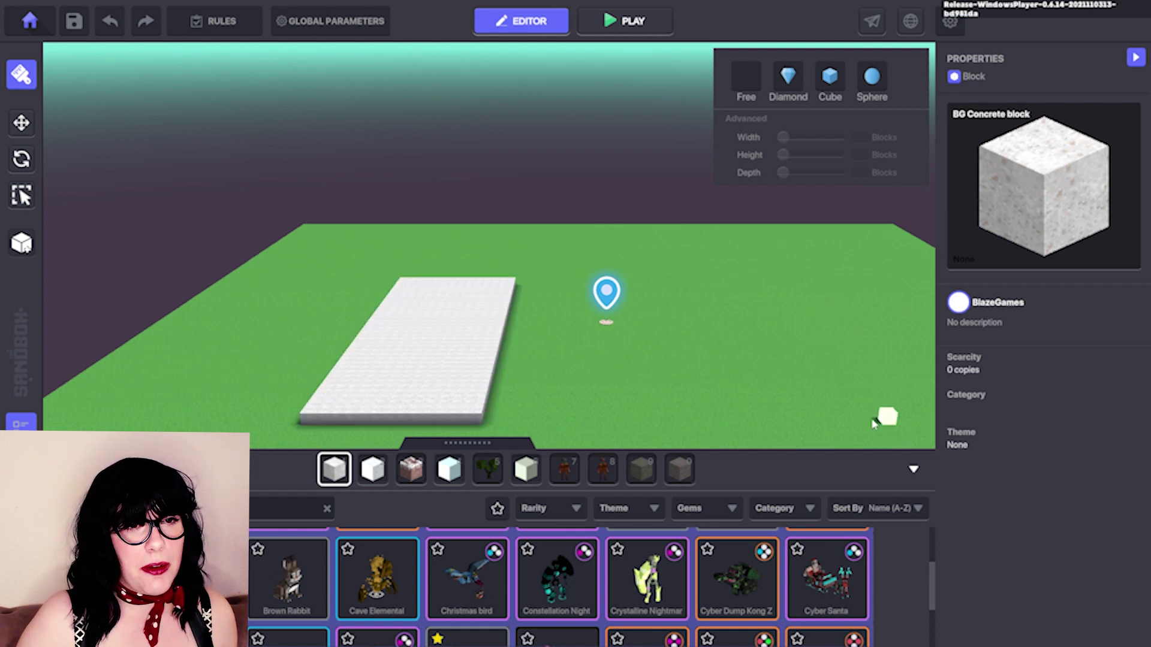
{"action": "mouse_move", "coordinate": [617, 377]}
{"action": "right_mouse_down"}
{"action": "mouse_move", "coordinate": [519, 386]}
{"action": "mouse_move", "coordinate": [588, 298]}
{"action": "right_mouse_up"}
{"action": "mouse_move", "coordinate": [336, 299]}
{"action": "left_mouse_down"}
{"action": "mouse_move", "coordinate": [591, 372]}
{"action": "mouse_move", "coordinate": [953, 390]}
{"action": "left_mouse_up"}
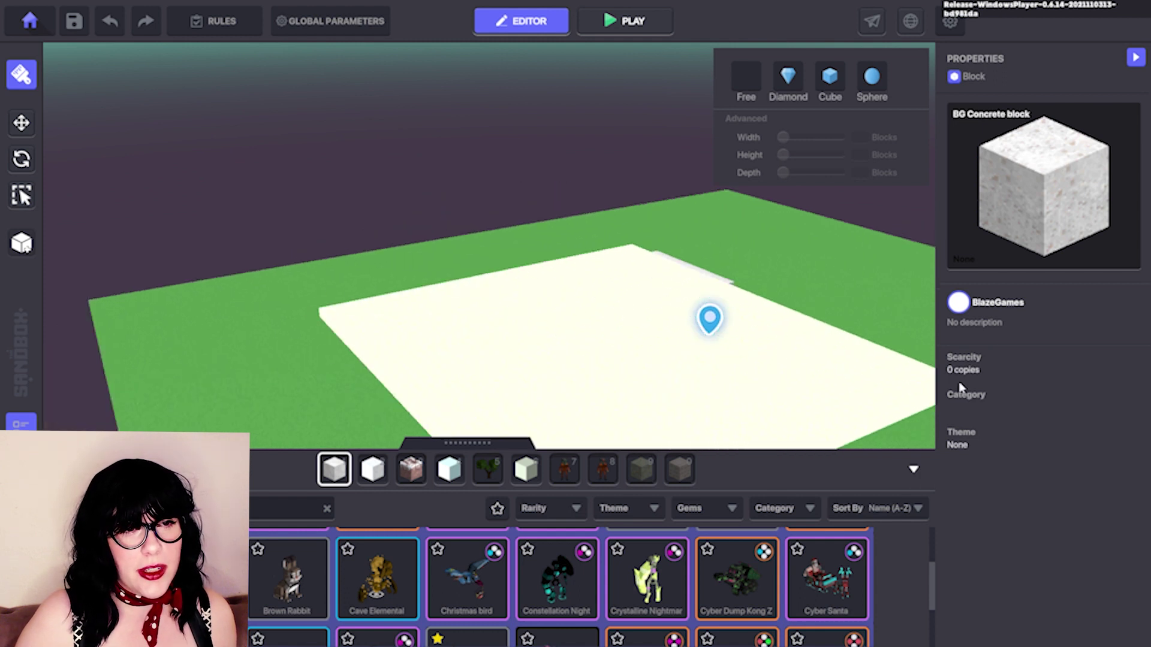
{"action": "right_click_drag", "start_coordinate": [953, 390], "coordinate": [473, 318]}
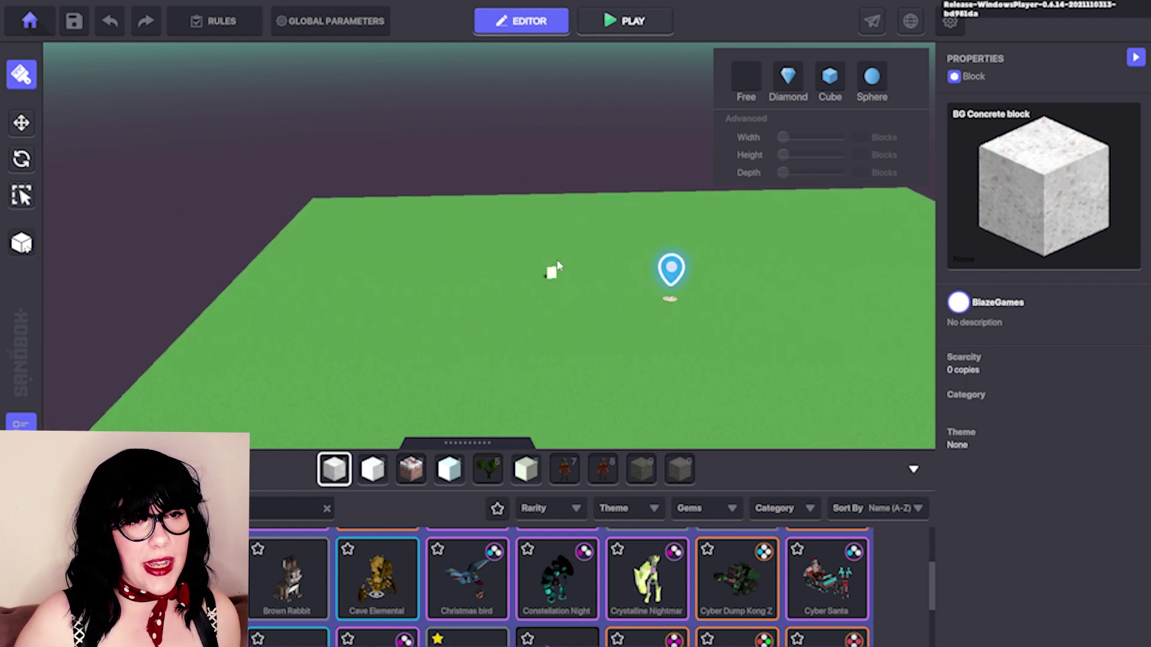
- Try laying a small rectangular patch of BG Concrete block on the grass, and undo it
{"action": "scroll", "coordinate": [500, 289], "scroll_direction": "up", "scroll_amount": 3}
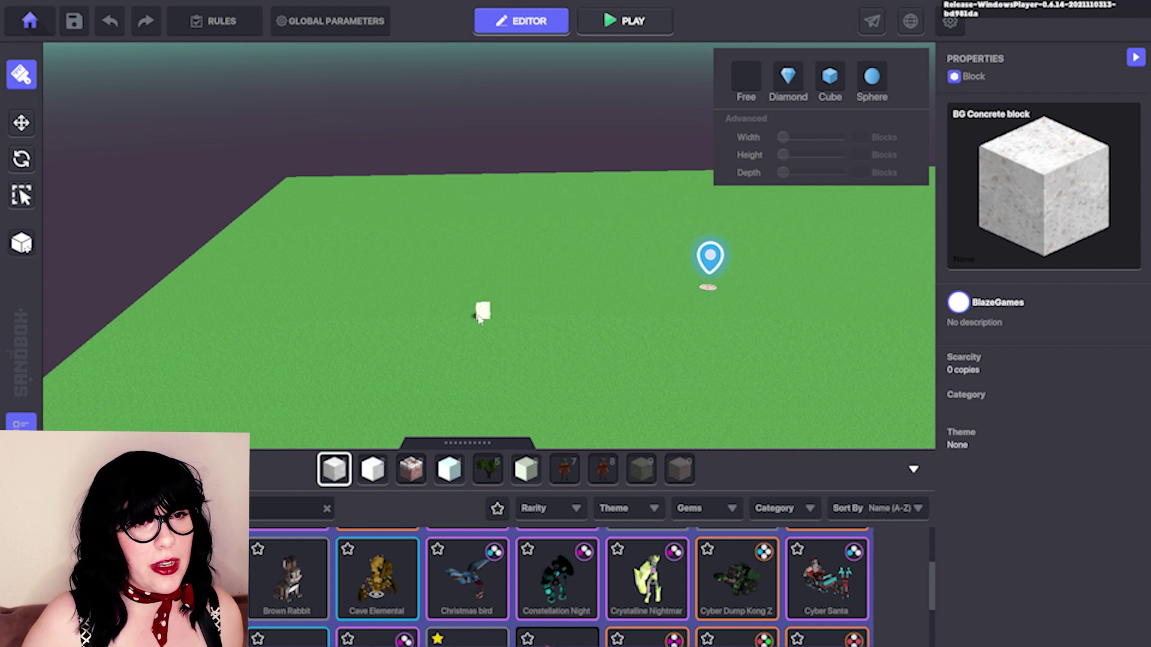
{"action": "left_click_drag", "start_coordinate": [486, 307], "coordinate": [568, 375]}
{"action": "scroll", "coordinate": [508, 385], "scroll_direction": "up", "scroll_amount": 6}
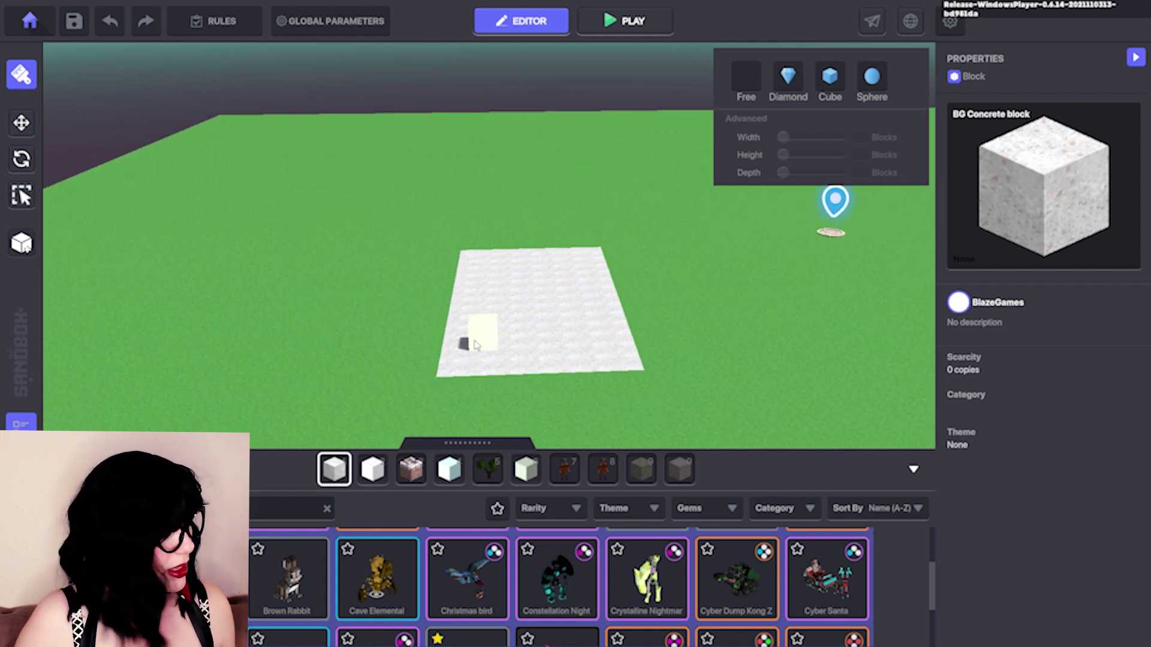
{"action": "key", "text": "ctrl+z"}
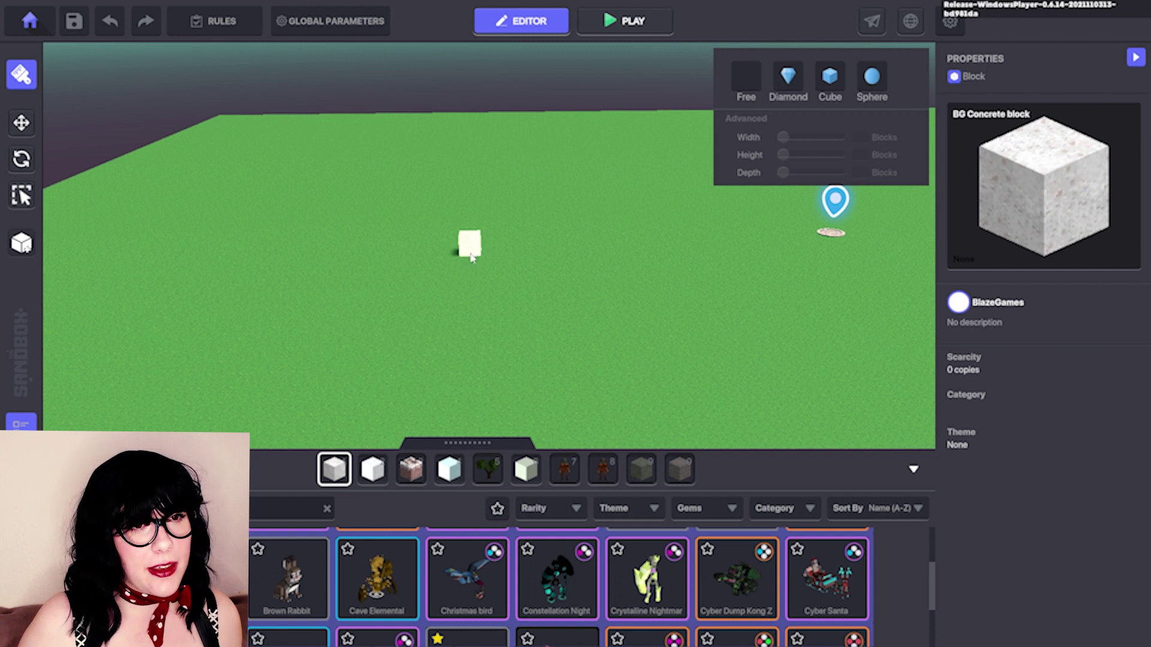
- Try removing a rectangular area of ground blocks to dig a pit, and undo the removal
{"action": "left_click_drag", "start_coordinate": [474, 262], "coordinate": [676, 403], "text": "shift"}
{"action": "scroll", "coordinate": [539, 398], "scroll_direction": "down", "scroll_amount": 4}
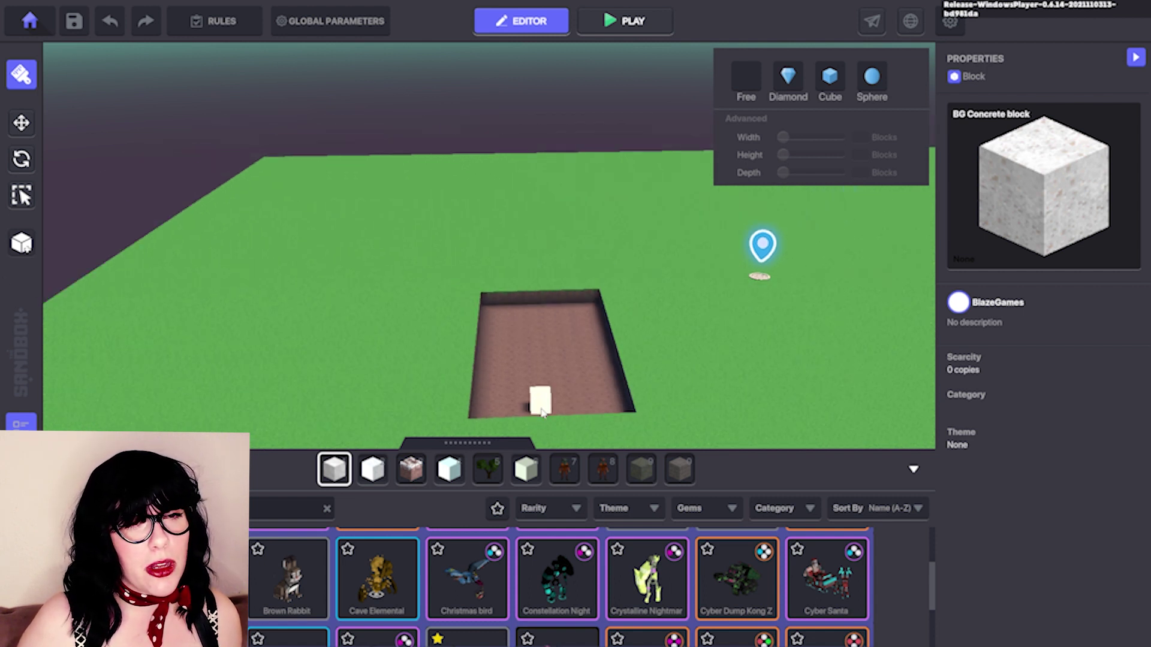
{"action": "key", "text": "ctrl+z"}
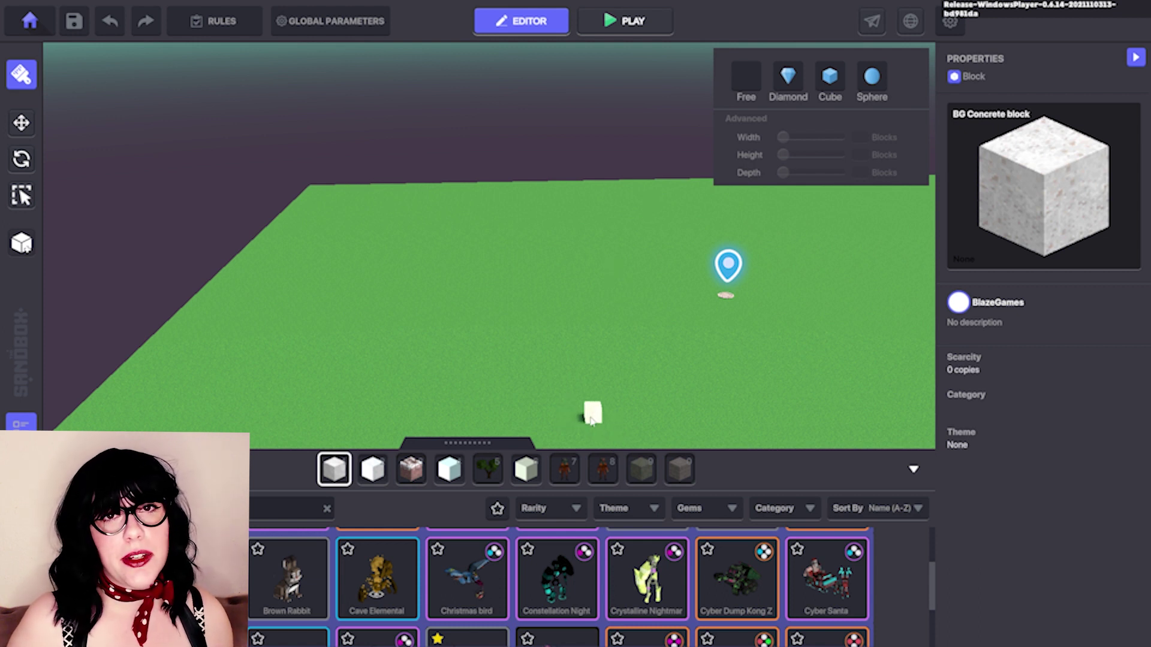
- Fill the land's entire top surface with BG Concrete block in one operation
{"action": "left_click", "coordinate": [596, 347]}
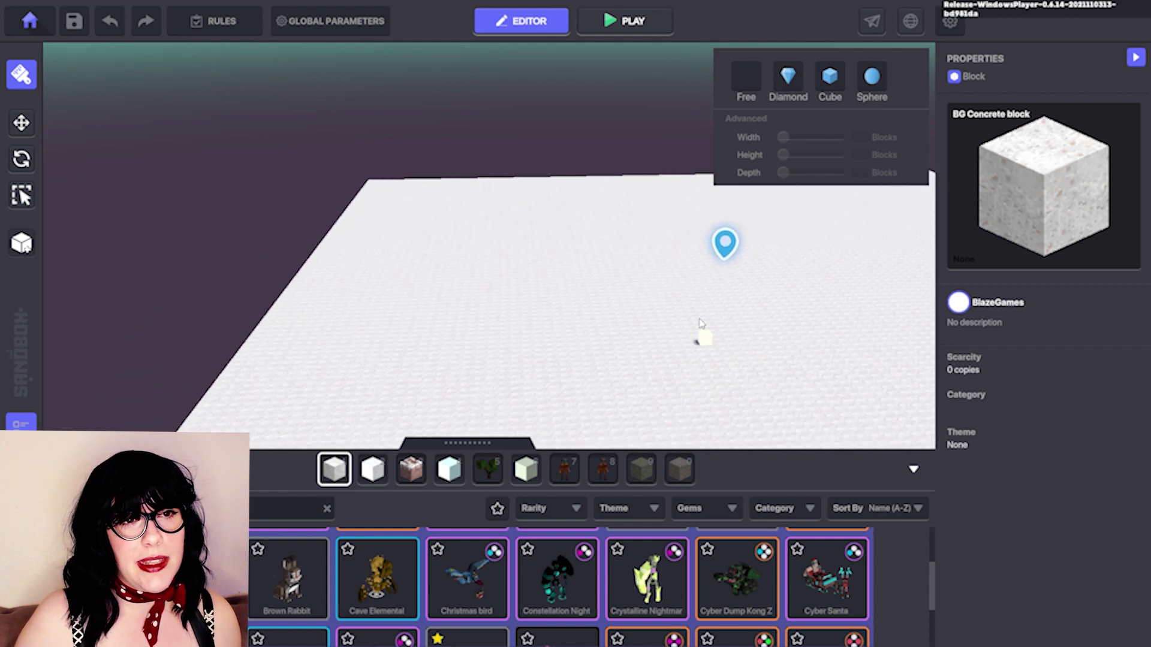
- Undo the BG Concrete fill that covers the land's entire top surface
{"action": "scroll", "coordinate": [461, 220], "scroll_direction": "down", "scroll_amount": 3}
{"action": "scroll", "coordinate": [460, 220], "scroll_direction": "down", "scroll_amount": 5}
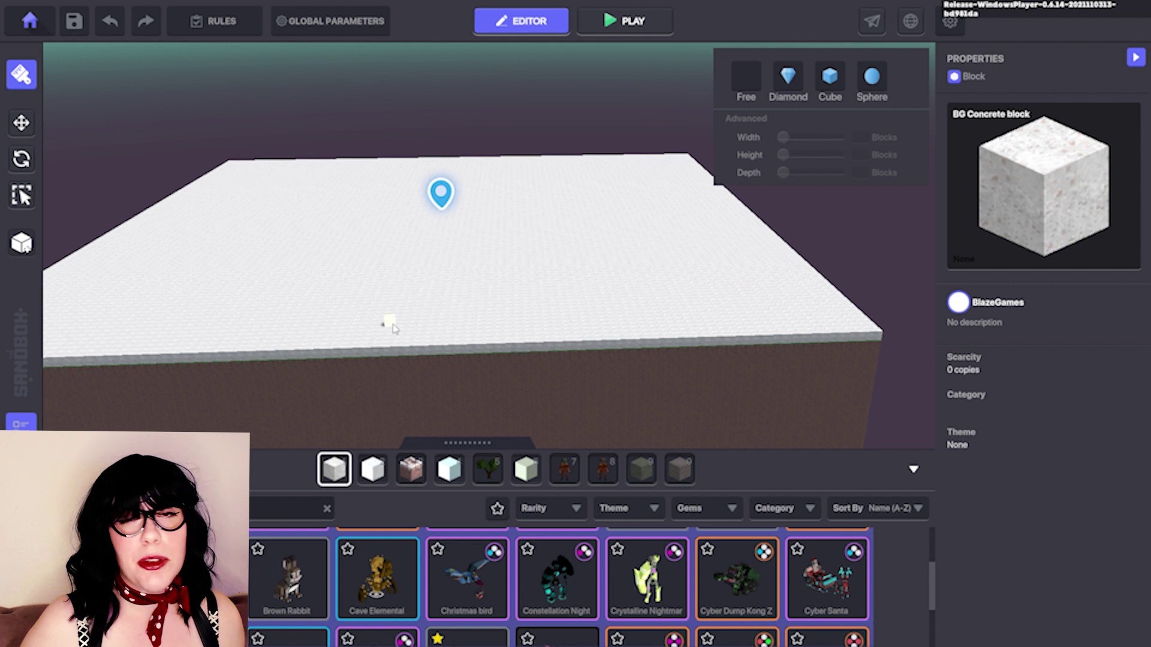
{"action": "scroll", "coordinate": [349, 429], "scroll_direction": "up", "scroll_amount": 2}
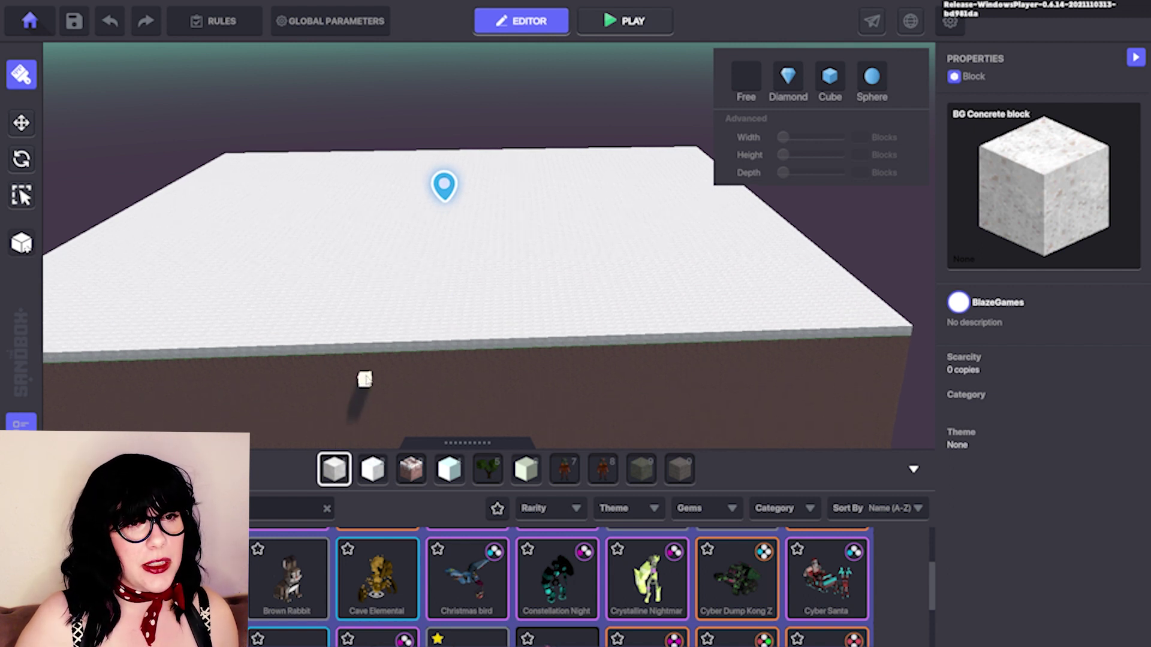
{"action": "middle_click_drag", "start_coordinate": [363, 379], "coordinate": [472, 422]}
{"action": "scroll", "coordinate": [445, 416], "scroll_direction": "up", "scroll_amount": 3}
{"action": "scroll", "coordinate": [477, 360], "scroll_direction": "up", "scroll_amount": 2}
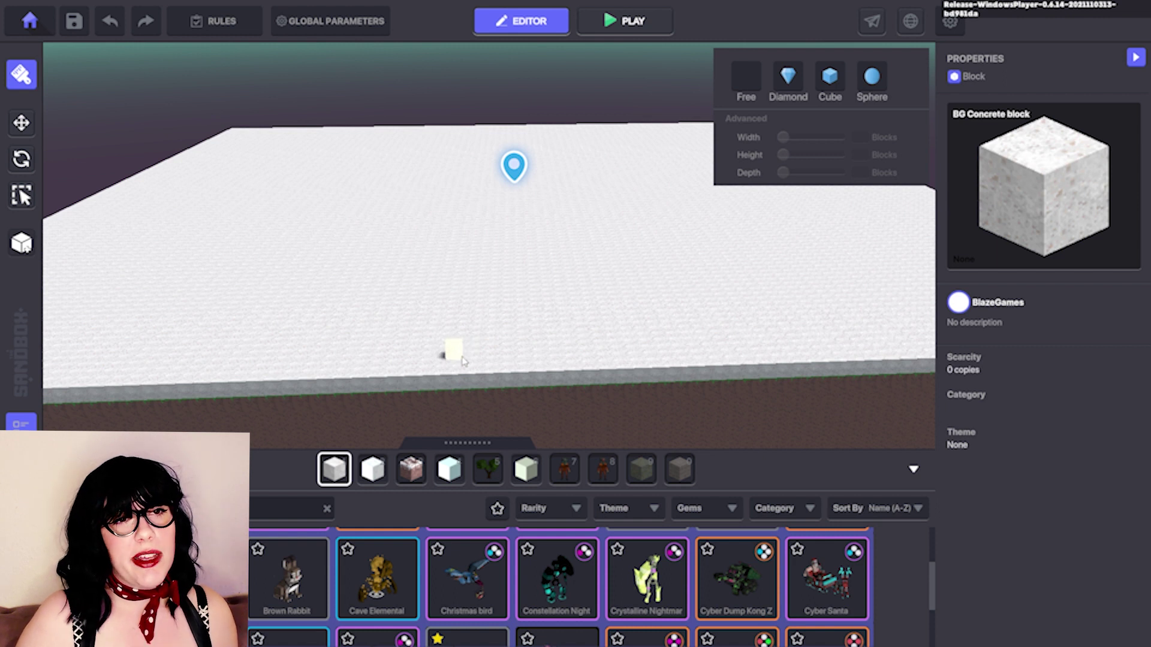
{"action": "scroll", "coordinate": [462, 360], "scroll_direction": "down", "scroll_amount": 4}
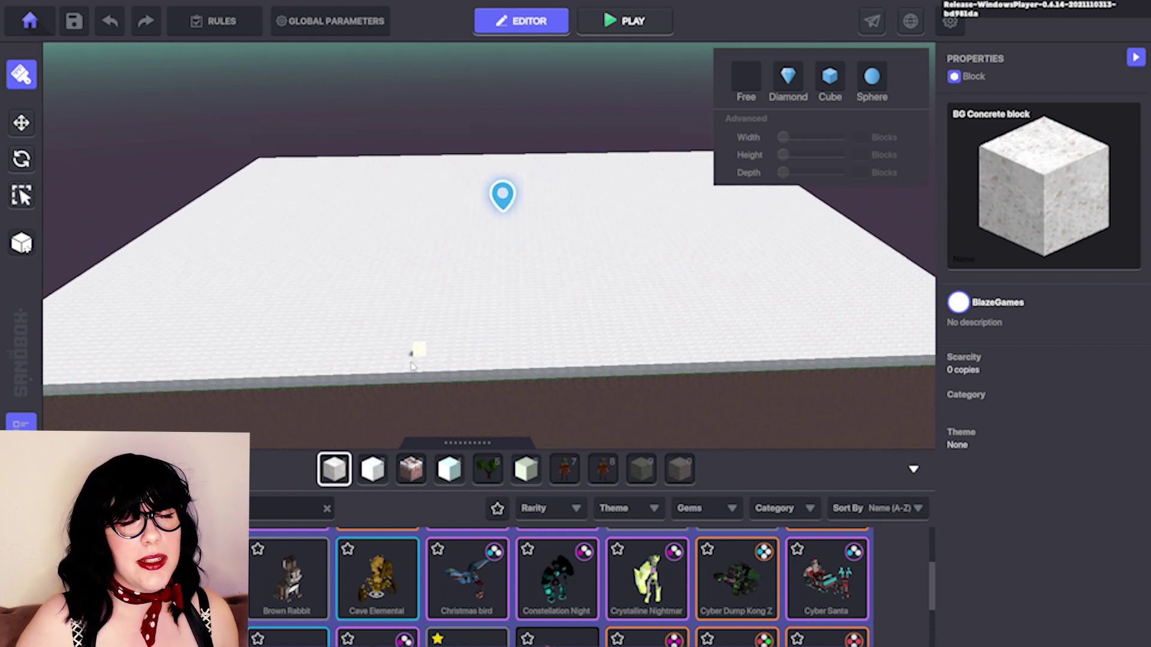
{"action": "scroll", "coordinate": [381, 407], "scroll_direction": "down", "scroll_amount": 1}
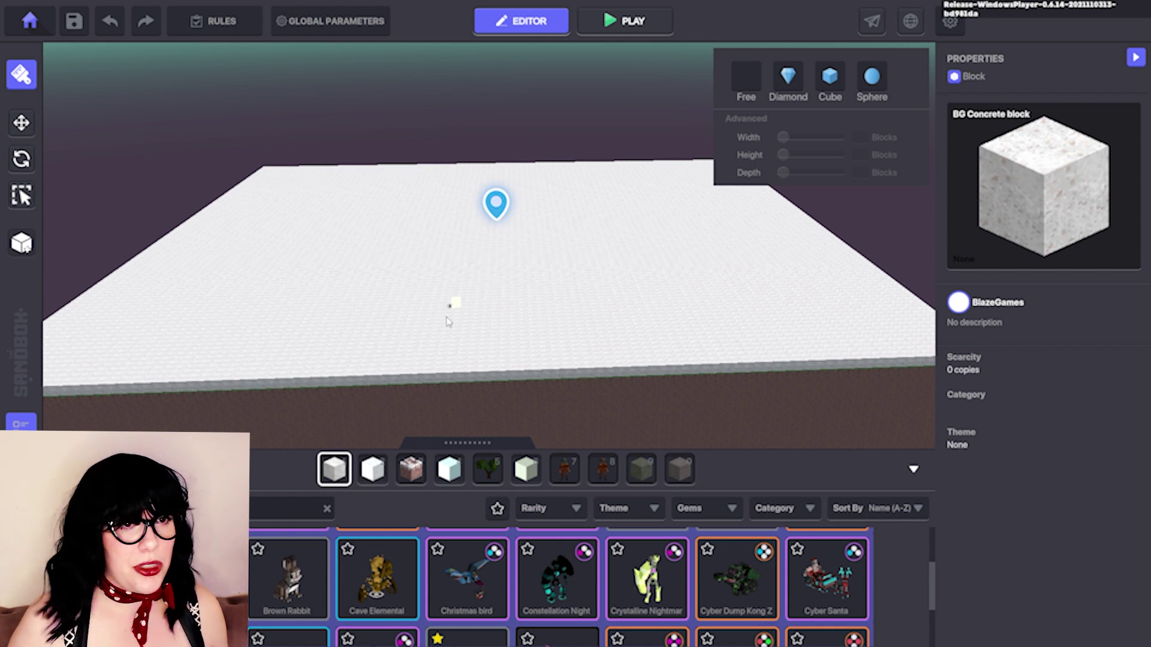
{"action": "key", "text": "ctrl+z"}
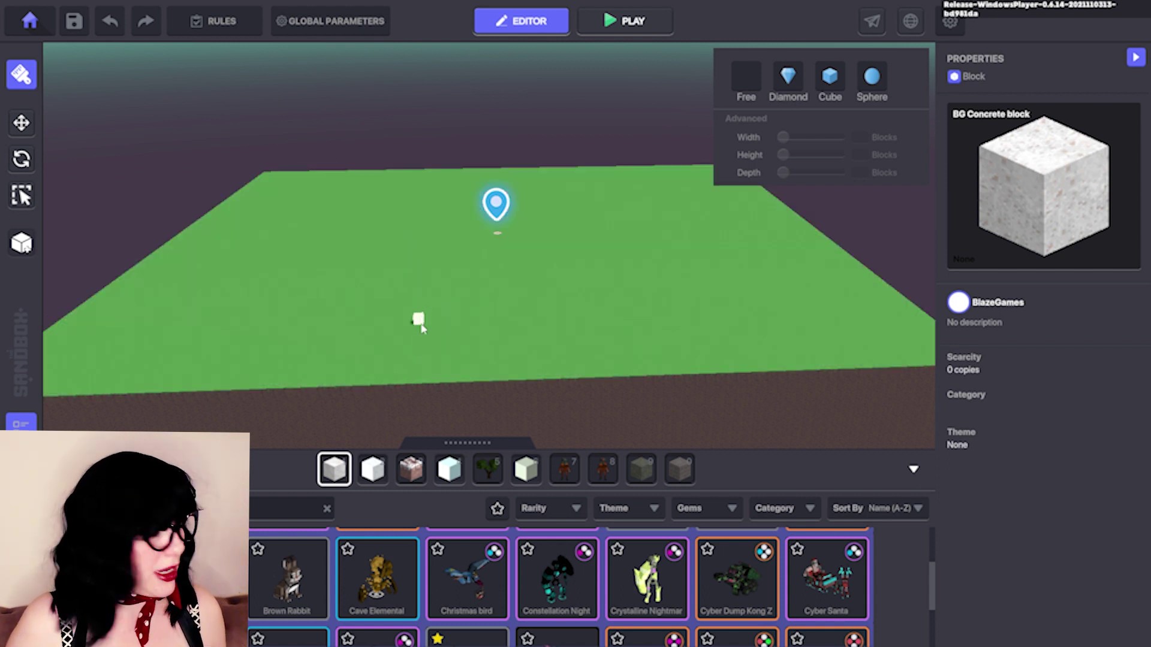
- Try stamping a BG Concrete cube 6 blocks wide, 5 high and 5 deep on the grass, and undo it
{"action": "right_click_drag", "start_coordinate": [429, 287], "coordinate": [554, 293]}
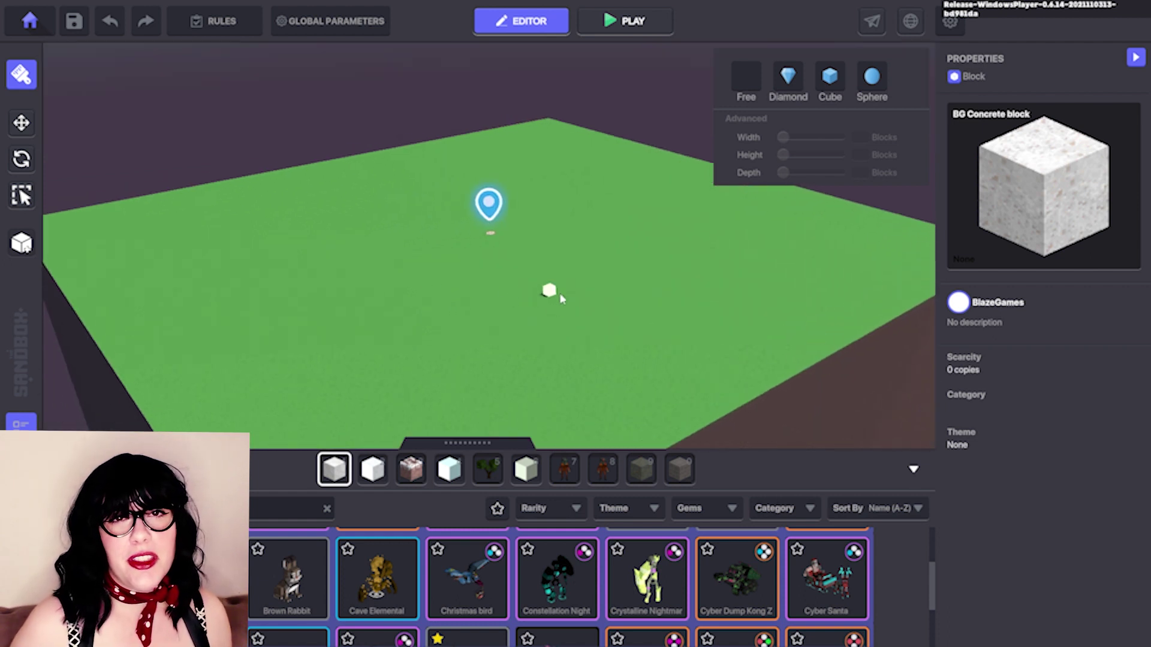
{"action": "left_click", "coordinate": [789, 76]}
{"action": "left_click", "coordinate": [830, 76]}
{"action": "left_click", "coordinate": [872, 77]}
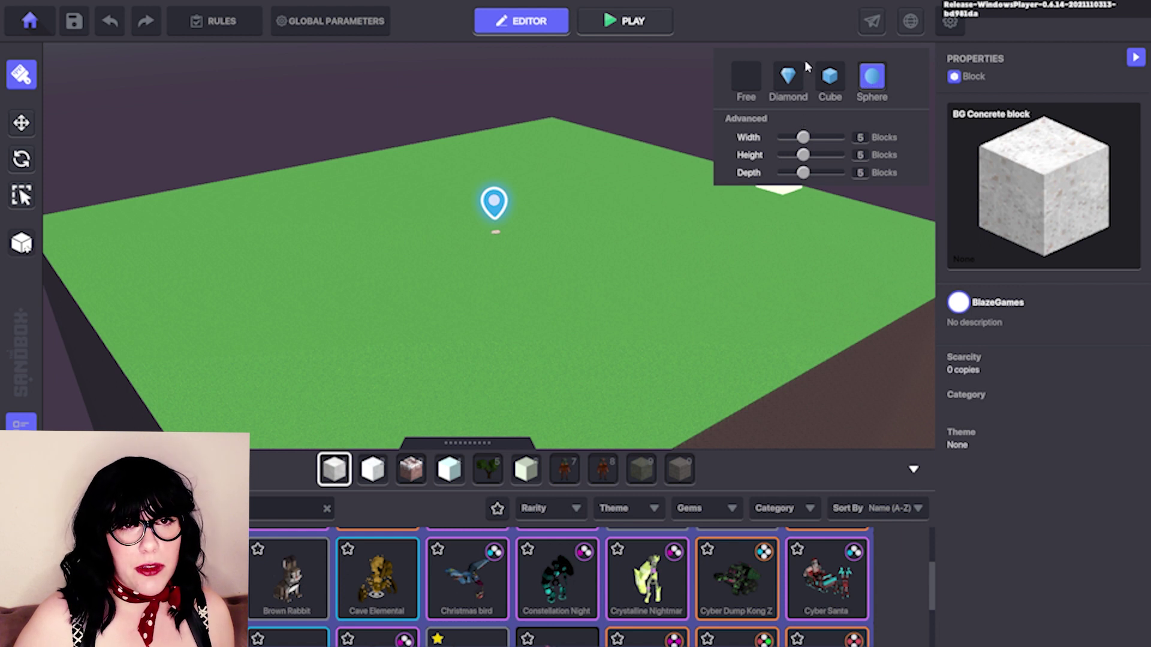
{"action": "left_click", "coordinate": [830, 77]}
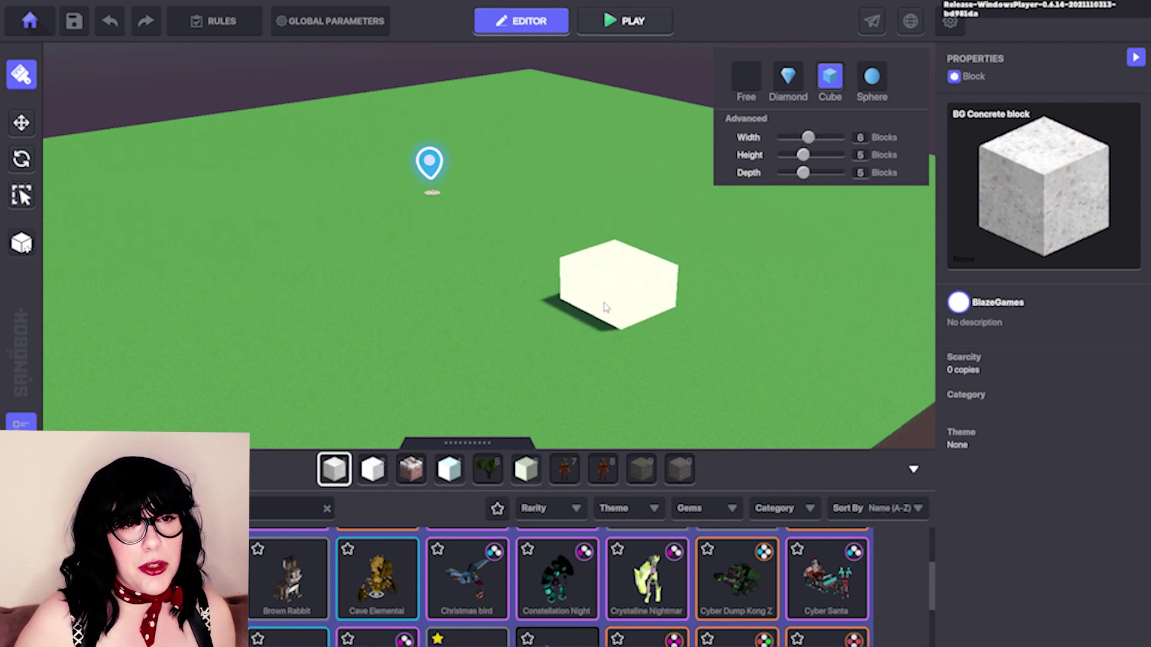
{"action": "left_click", "coordinate": [586, 312]}
{"action": "key", "text": "ctrl+z"}
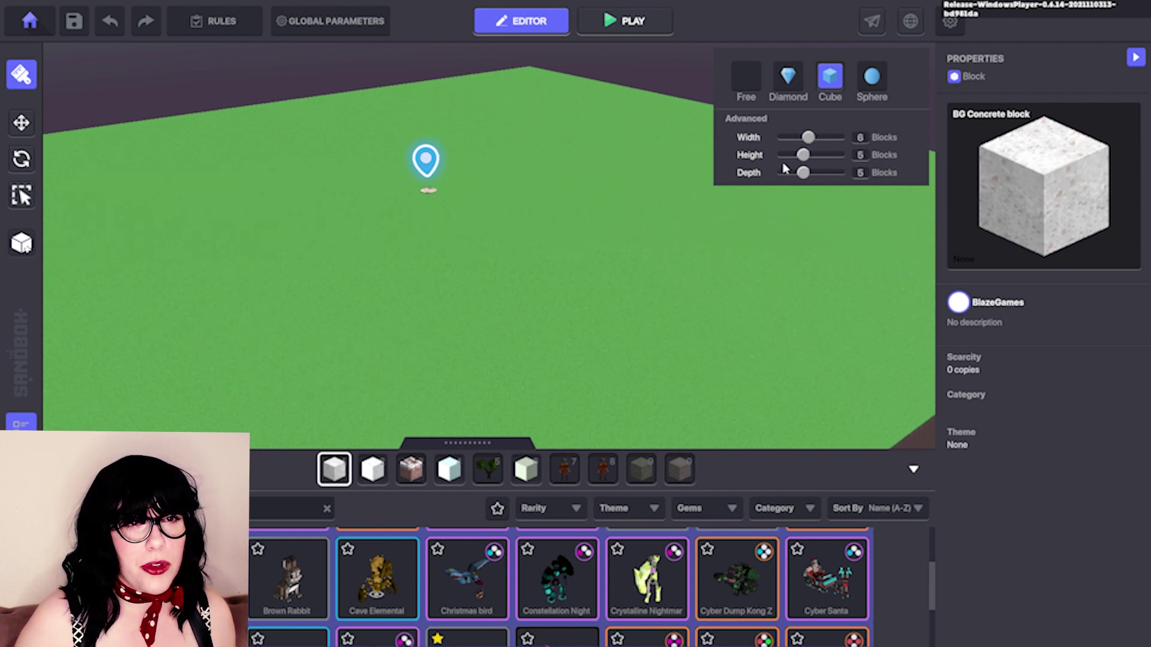
- Try stamping a diamond and a sphere of BG Concrete on the grass, and undo both
{"action": "left_click", "coordinate": [788, 77]}
{"action": "left_click", "coordinate": [689, 254]}
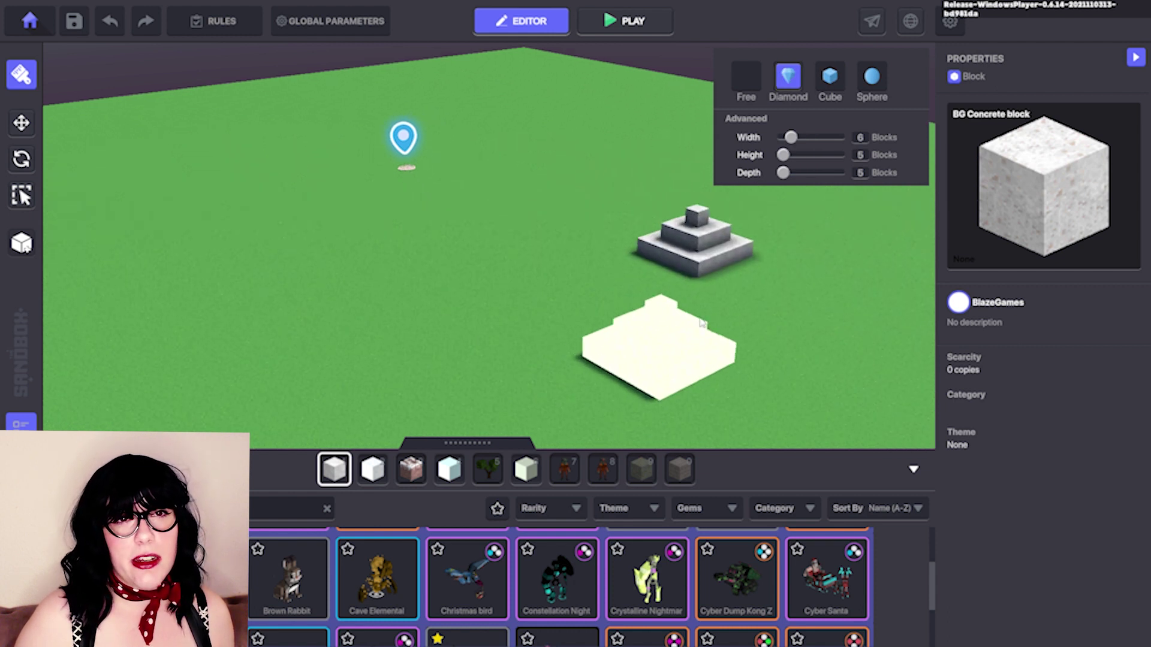
{"action": "left_click", "coordinate": [871, 78]}
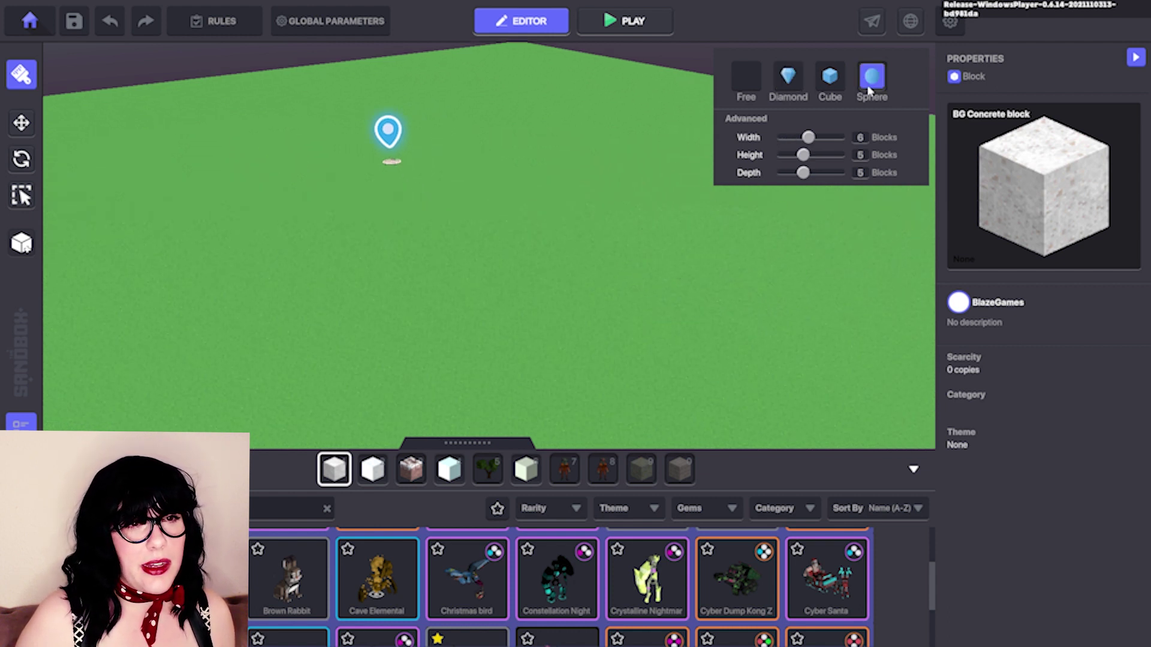
{"action": "left_click", "coordinate": [526, 338]}
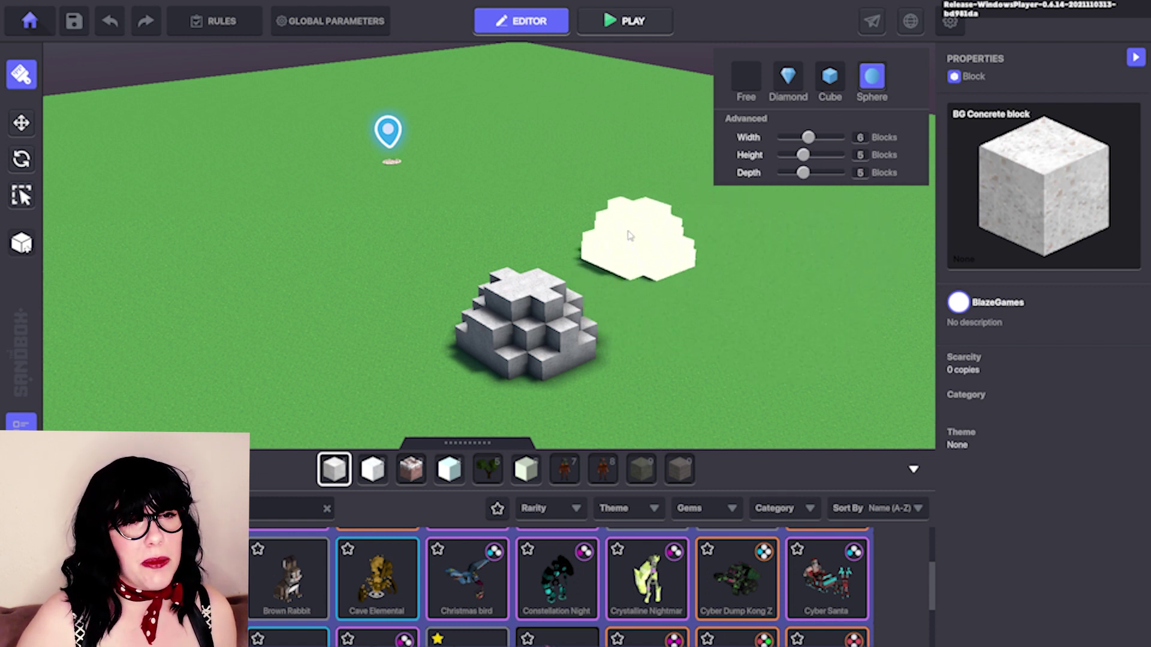
{"action": "key", "text": "ctrl+z"}
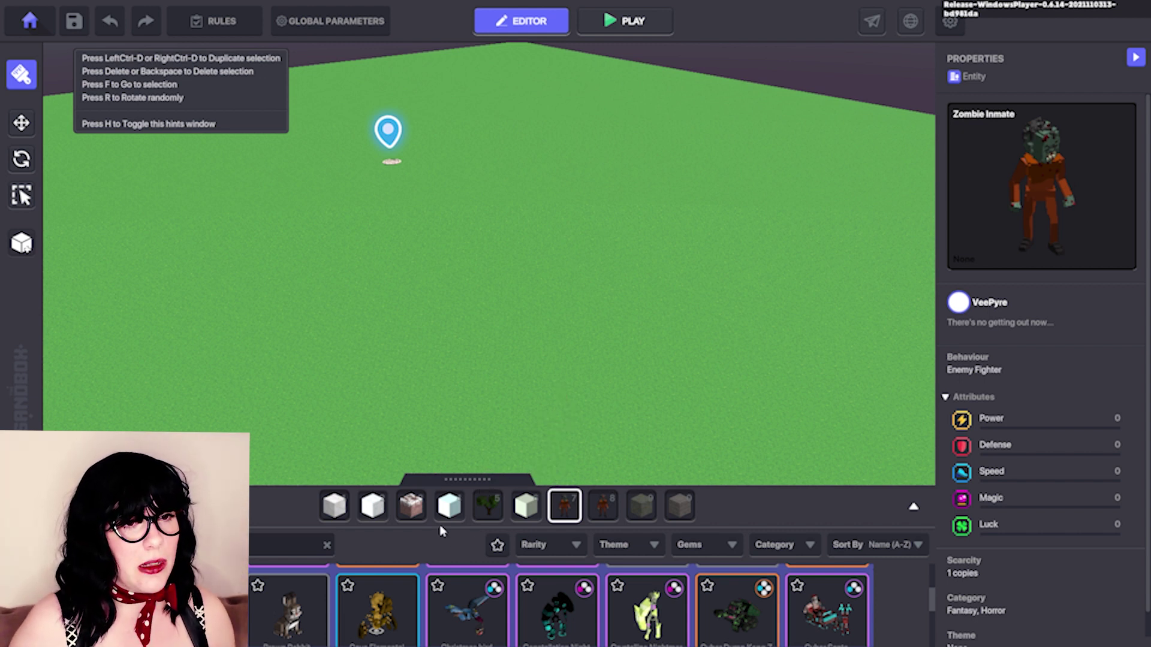
- Collapse the asset library to its quick-access slots, expand it to three rows, and shrink it to one row
{"action": "left_click_drag", "start_coordinate": [482, 491], "coordinate": [474, 605]}
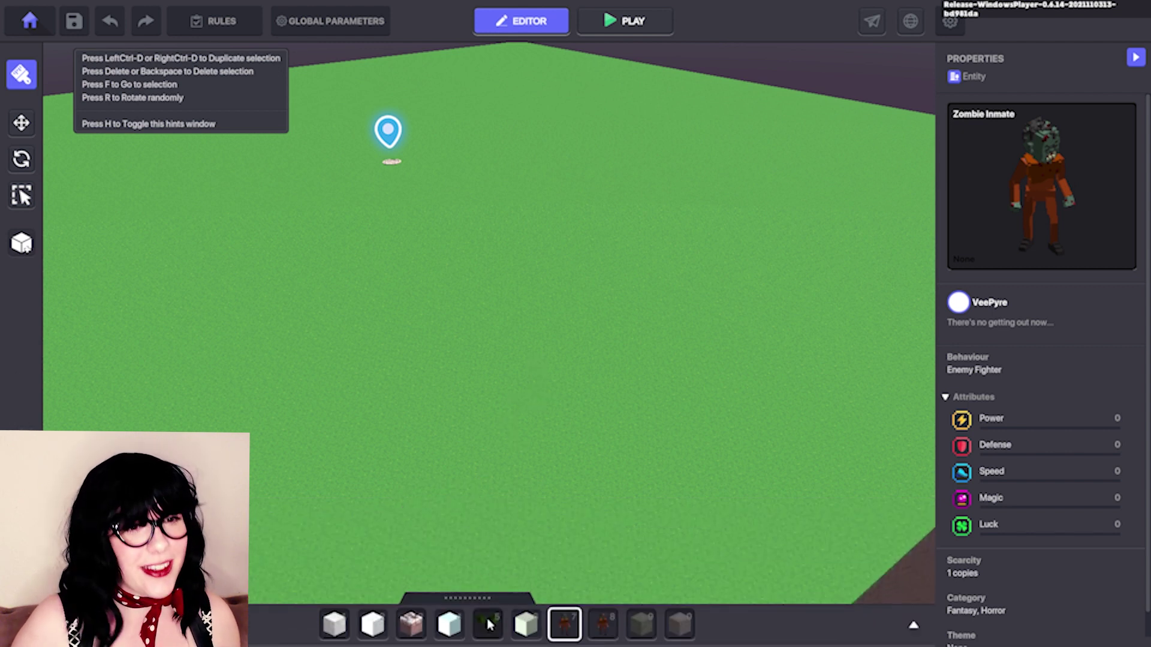
{"action": "left_click_drag", "start_coordinate": [476, 602], "coordinate": [561, 514]}
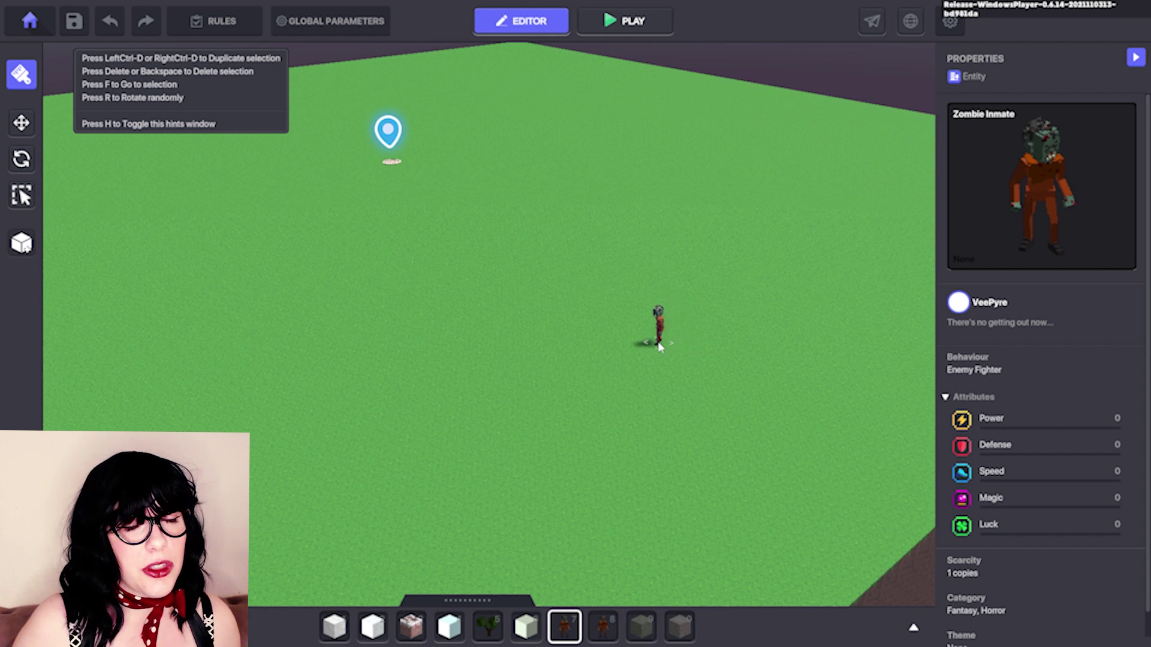
{"action": "key", "text": "Tab"}
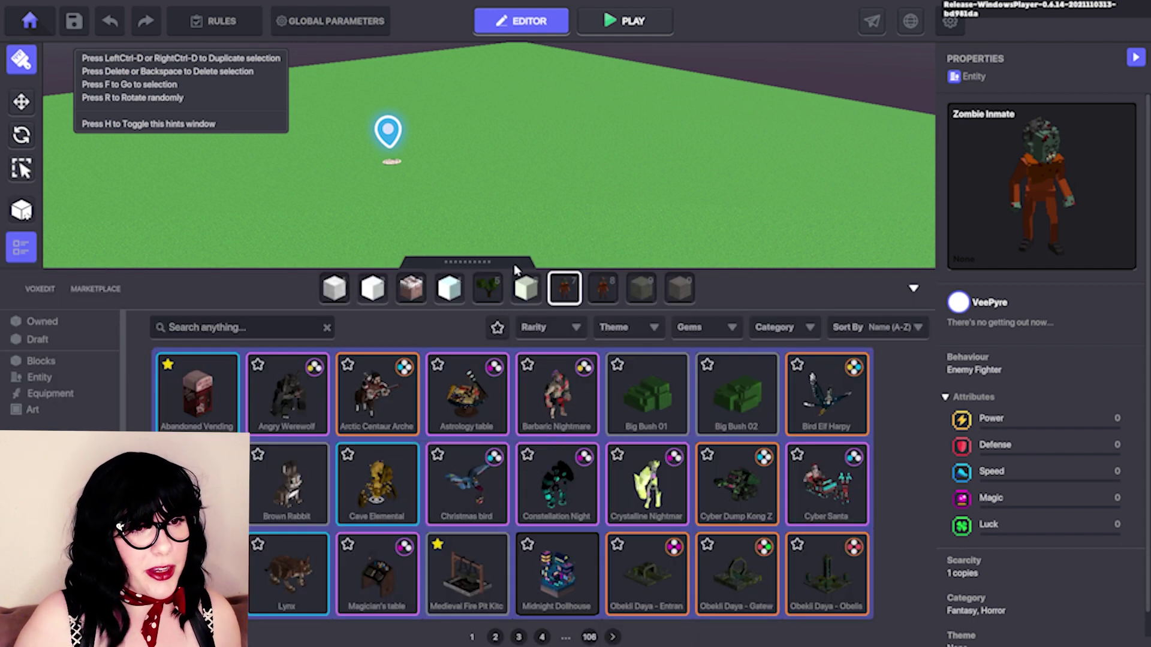
{"action": "left_click", "coordinate": [489, 264]}
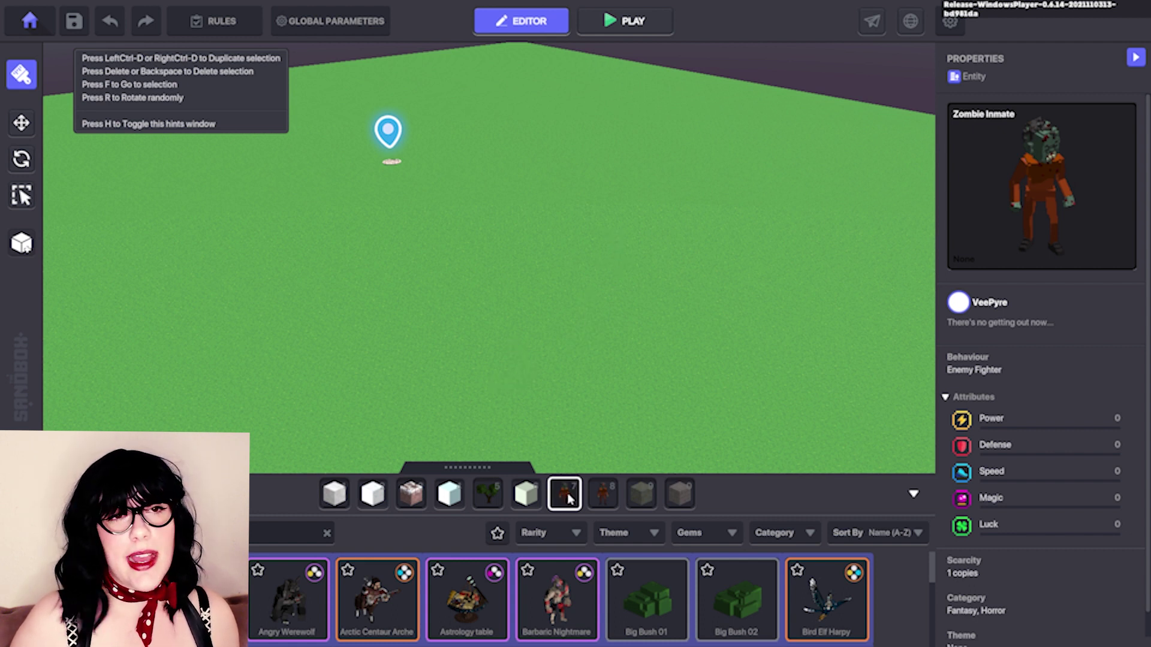
- Place one Zombie Inmate entity on the open grass in front of the spawn marker
{"action": "scroll", "coordinate": [541, 352], "scroll_direction": "up", "scroll_amount": 3}
{"action": "scroll", "coordinate": [480, 378], "scroll_direction": "up", "scroll_amount": 1}
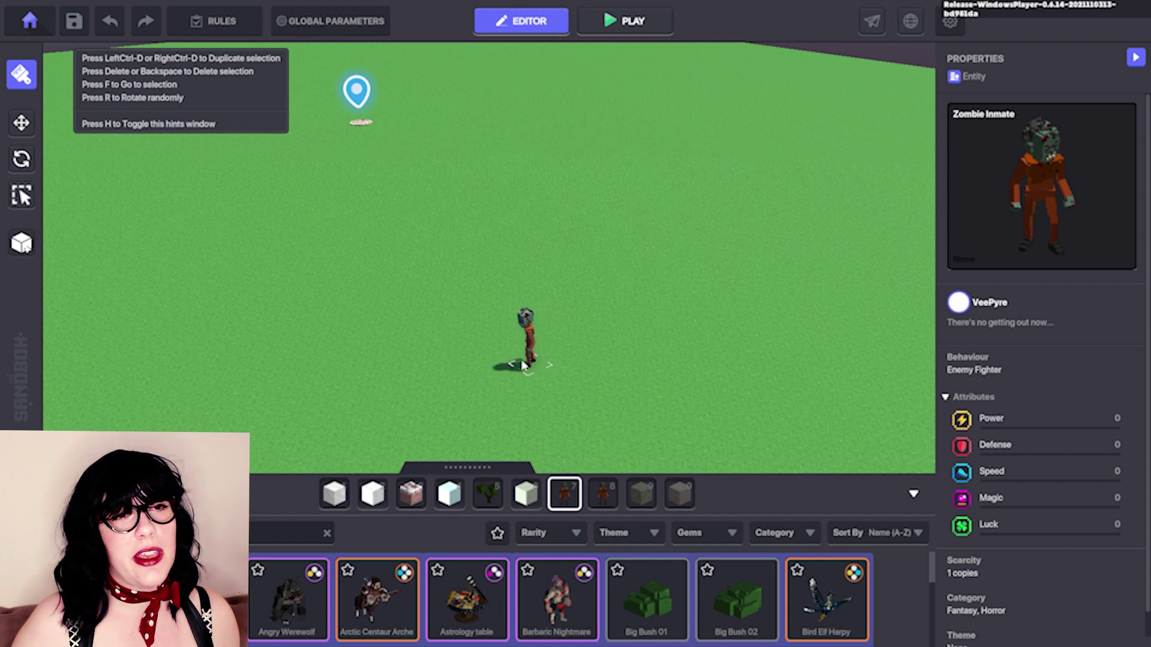
{"action": "scroll", "coordinate": [468, 380], "scroll_direction": "down", "scroll_amount": 1}
{"action": "left_click", "coordinate": [500, 316]}
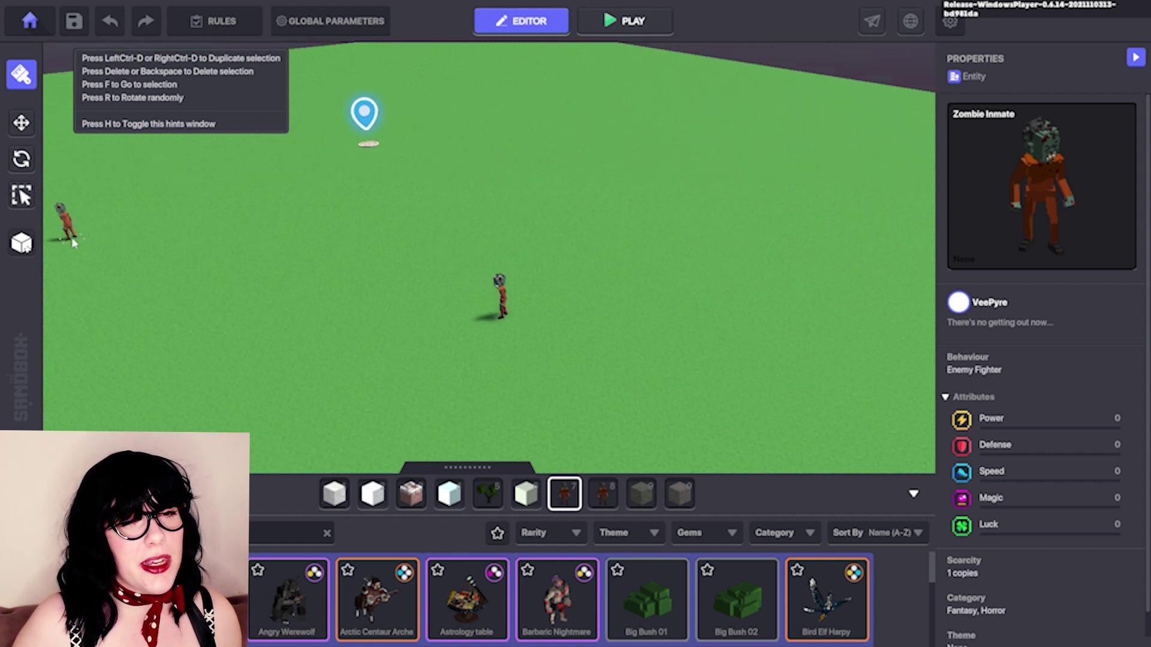
- Move the Zombie Inmate along its individual axes, including into the ground and back up, to position 16.50, 38.51, 53.00
{"action": "left_click", "coordinate": [23, 129]}
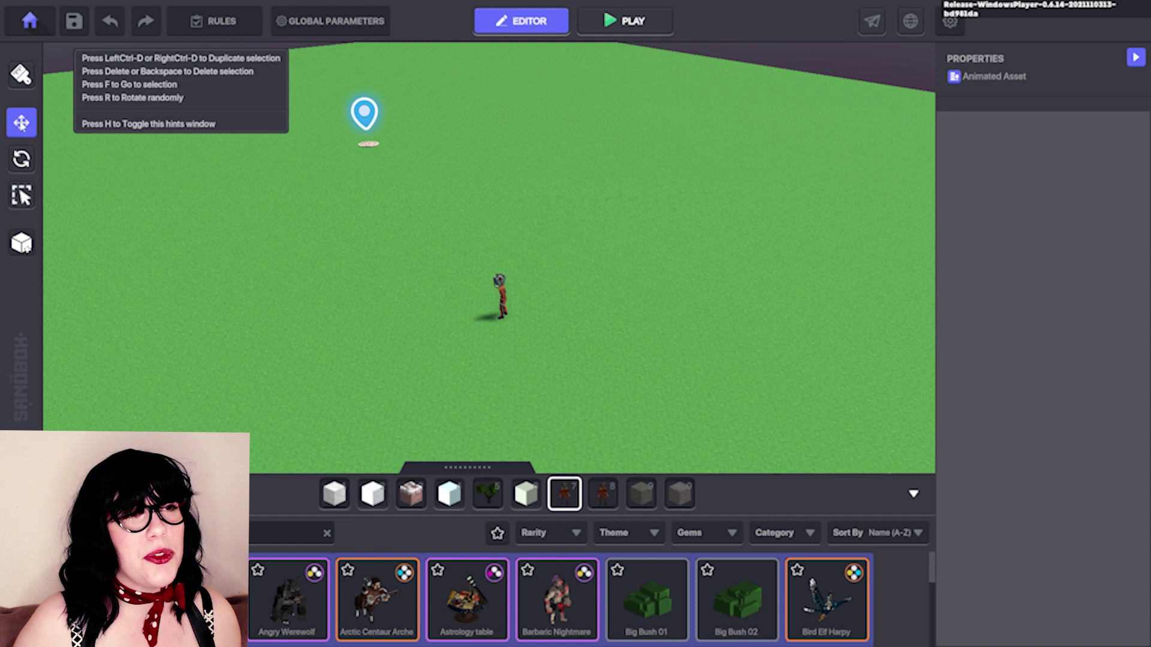
{"action": "left_click", "coordinate": [499, 300]}
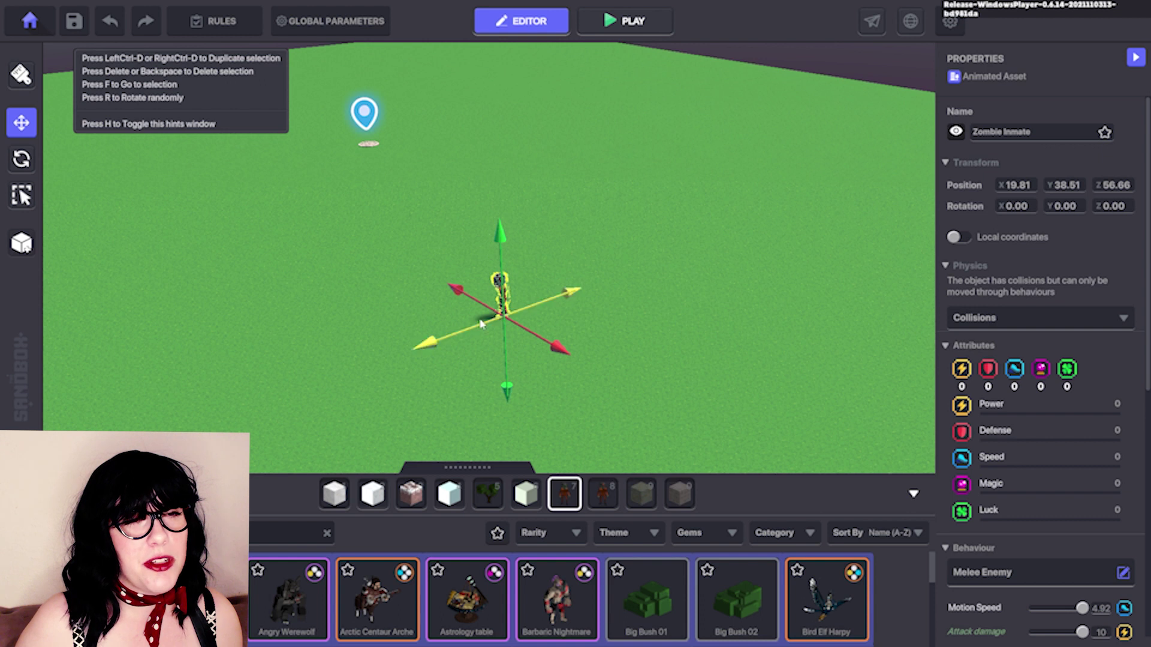
{"action": "left_click_drag", "start_coordinate": [567, 300], "coordinate": [639, 278]}
{"action": "left_click_drag", "start_coordinate": [628, 326], "coordinate": [662, 334]}
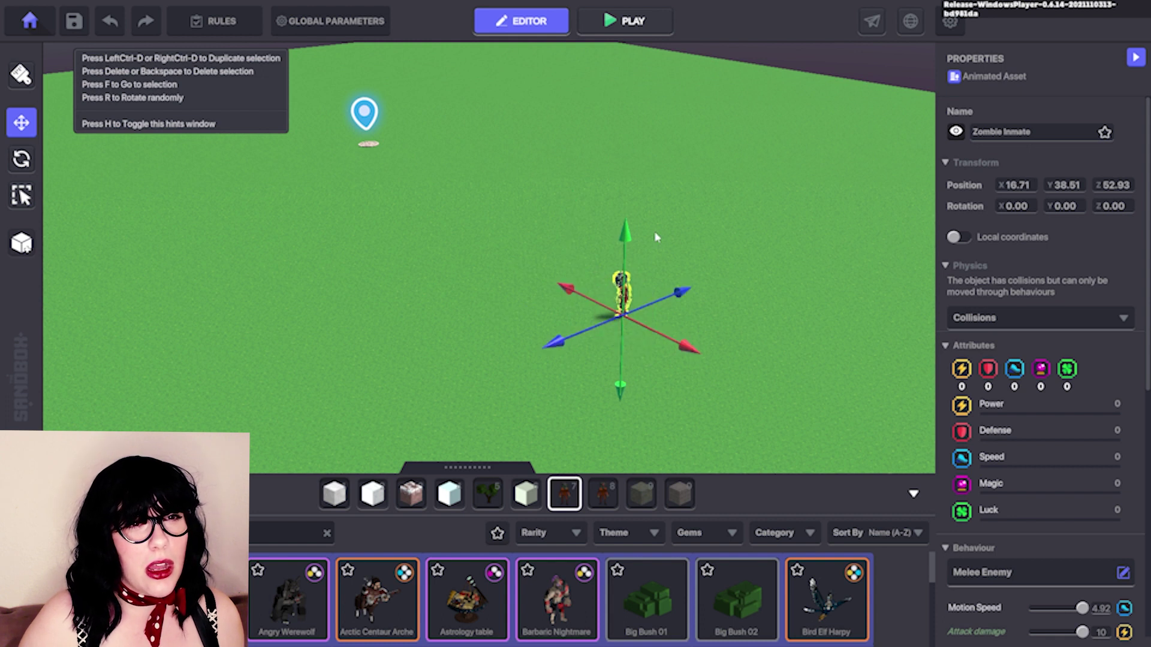
{"action": "left_click_drag", "start_coordinate": [628, 241], "coordinate": [637, 269]}
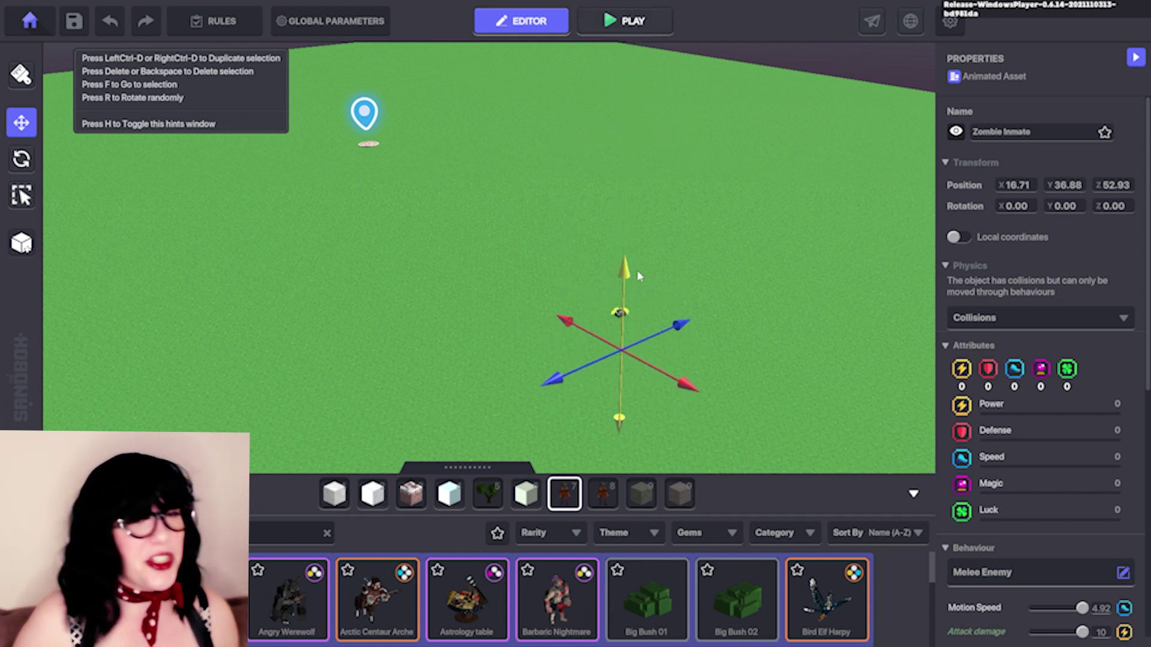
{"action": "left_click_drag", "start_coordinate": [636, 271], "coordinate": [647, 231]}
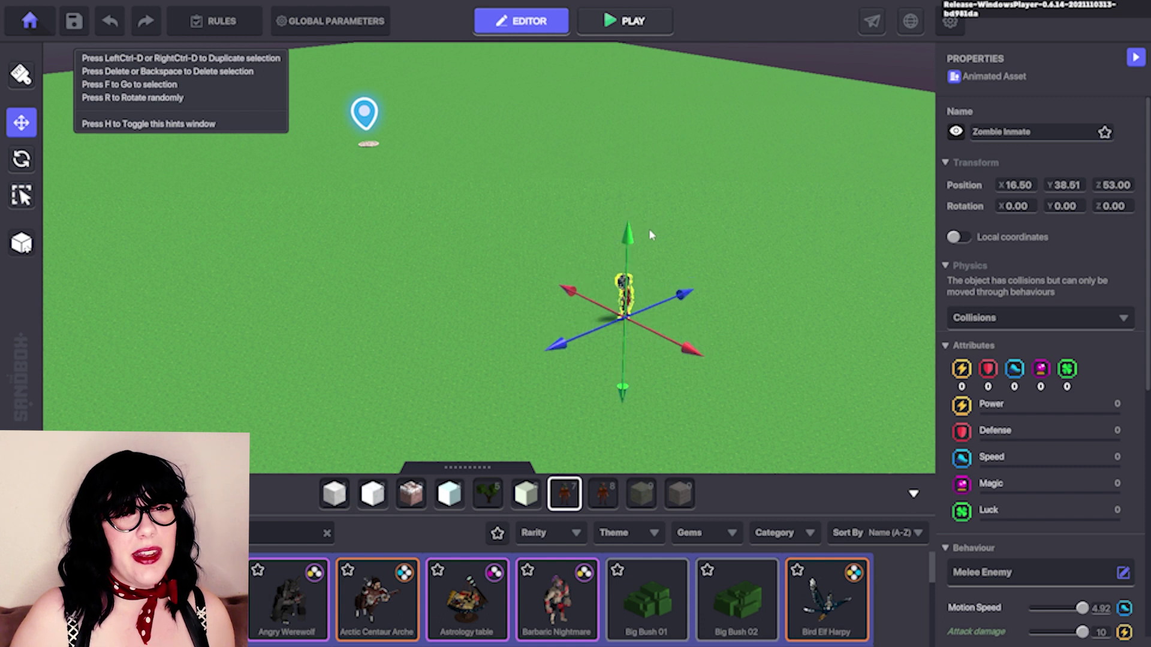
- Move the Zombie Inmate freely across the grass to position 18.00, 38.51, 49.50
{"action": "scroll", "coordinate": [648, 229], "scroll_direction": "up", "scroll_amount": 3}
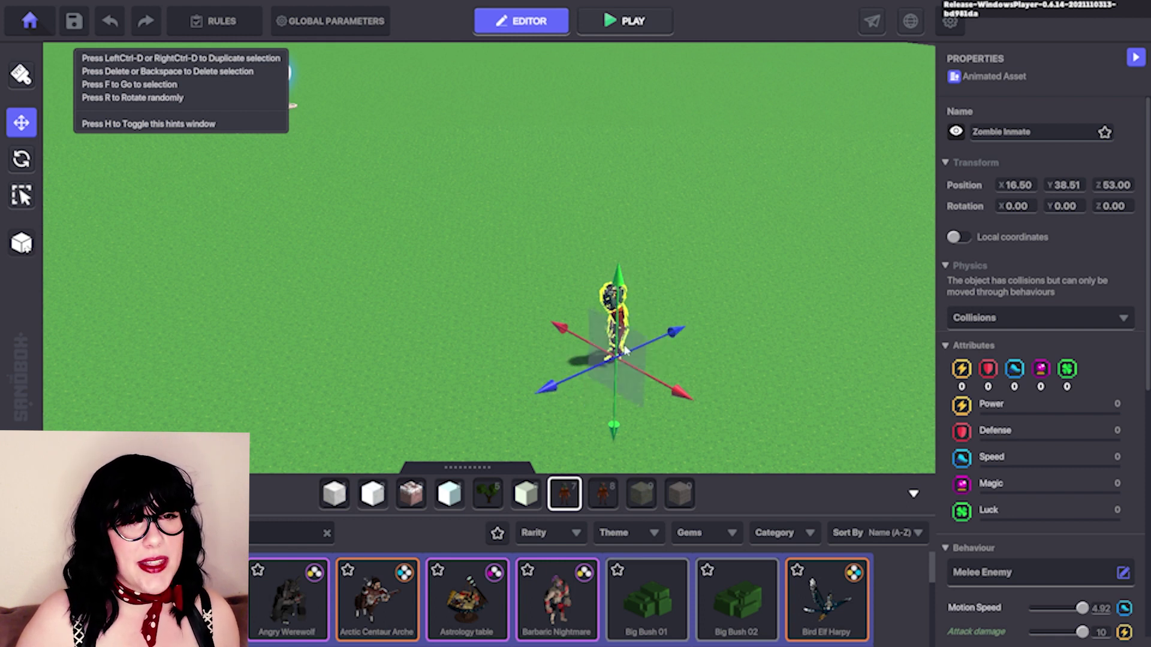
{"action": "left_click_drag", "start_coordinate": [607, 379], "coordinate": [604, 330]}
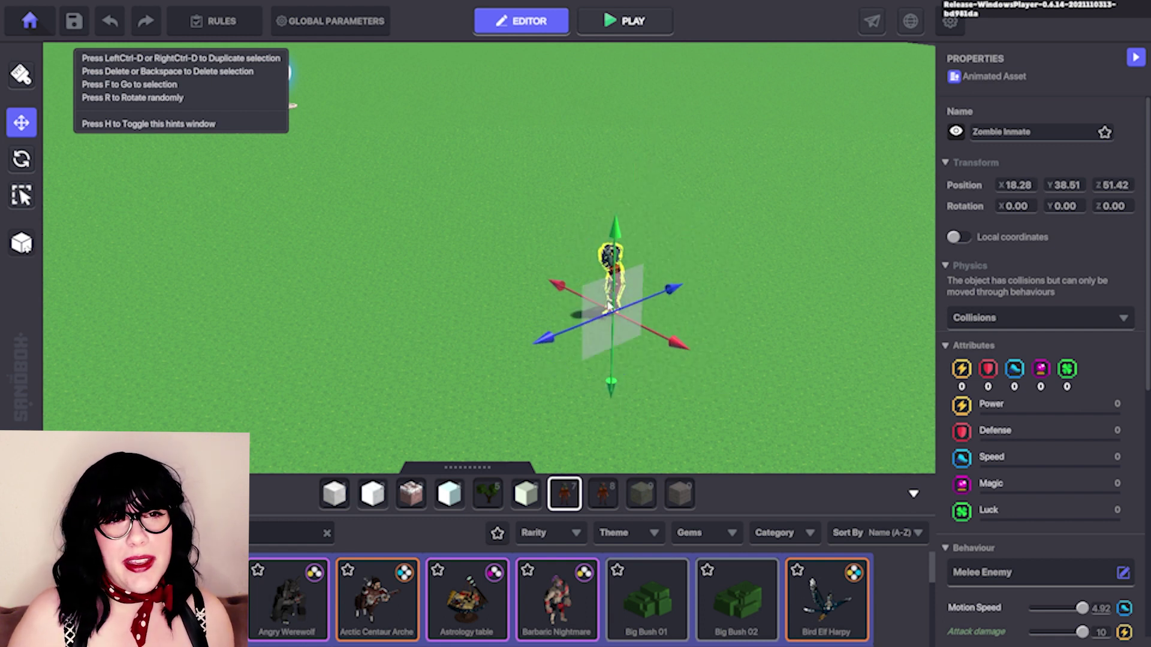
{"action": "left_click_drag", "start_coordinate": [607, 311], "coordinate": [654, 281]}
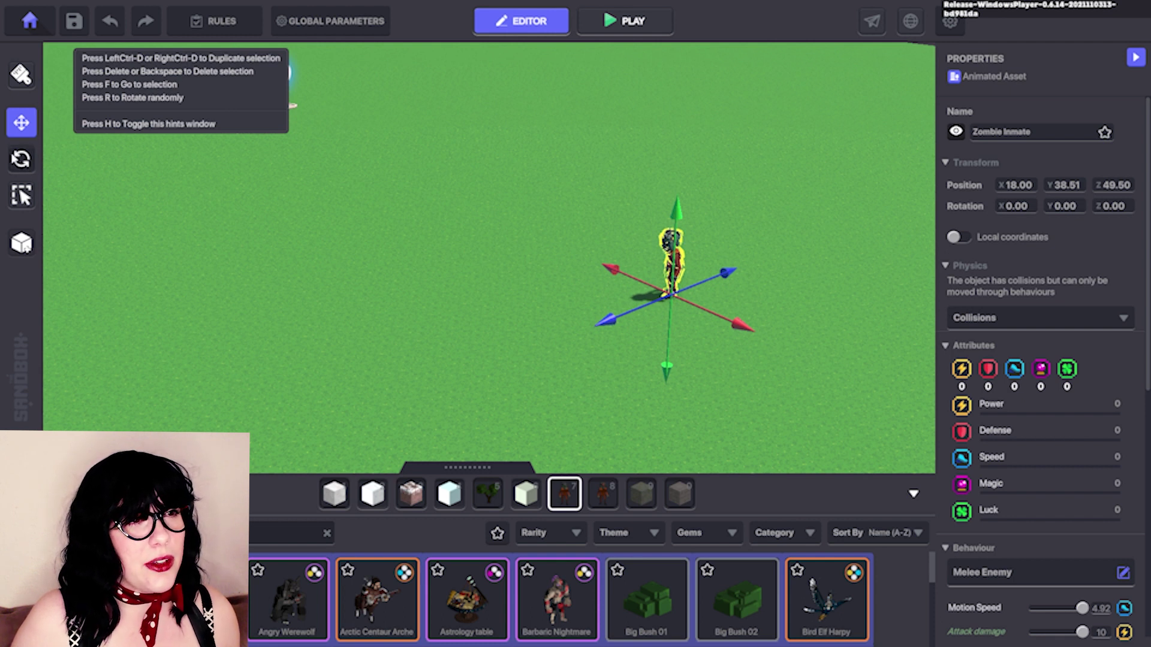
- Try rotating the Zombie Inmate freely and around its individual axes, and delete it from the land
{"action": "key", "text": "e"}
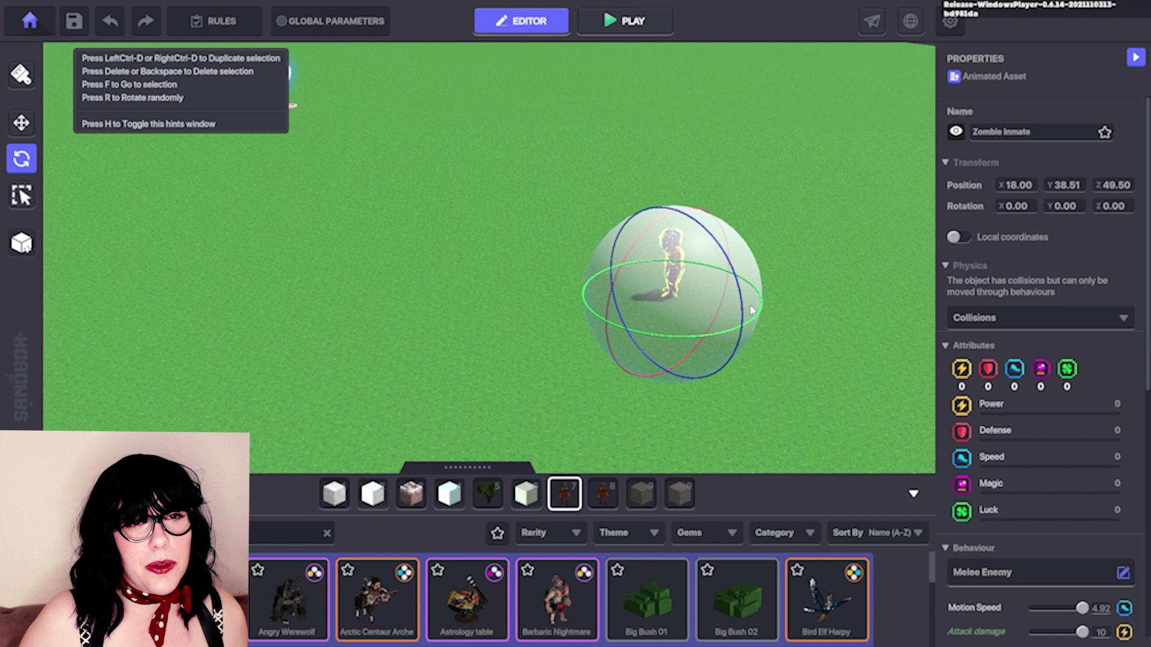
{"action": "left_click_drag", "start_coordinate": [764, 314], "coordinate": [730, 401]}
{"action": "mouse_move", "coordinate": [685, 270]}
{"action": "left_mouse_down"}
{"action": "mouse_move", "coordinate": [701, 174]}
{"action": "mouse_move", "coordinate": [697, 39]}
{"action": "mouse_move", "coordinate": [704, 396]}
{"action": "mouse_move", "coordinate": [702, 300]}
{"action": "mouse_move", "coordinate": [699, 347]}
{"action": "mouse_move", "coordinate": [690, 277]}
{"action": "left_mouse_up"}
{"action": "left_click_drag", "start_coordinate": [719, 346], "coordinate": [697, 287]}
{"action": "left_click_drag", "start_coordinate": [687, 239], "coordinate": [695, 293]}
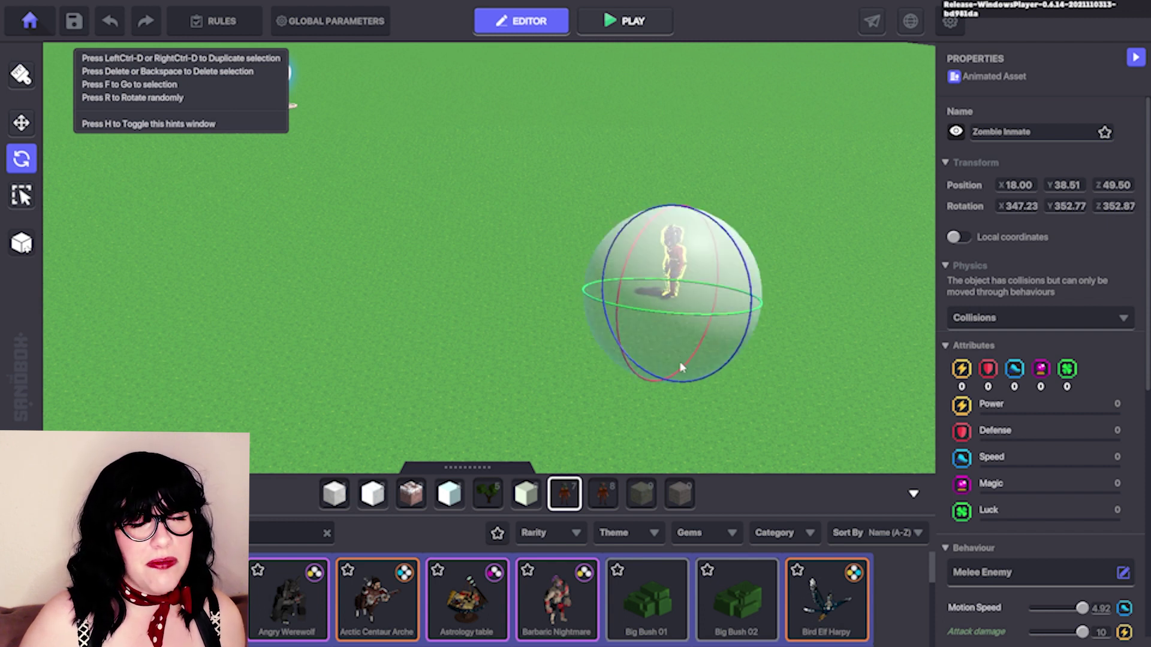
{"action": "left_click_drag", "start_coordinate": [664, 356], "coordinate": [637, 362]}
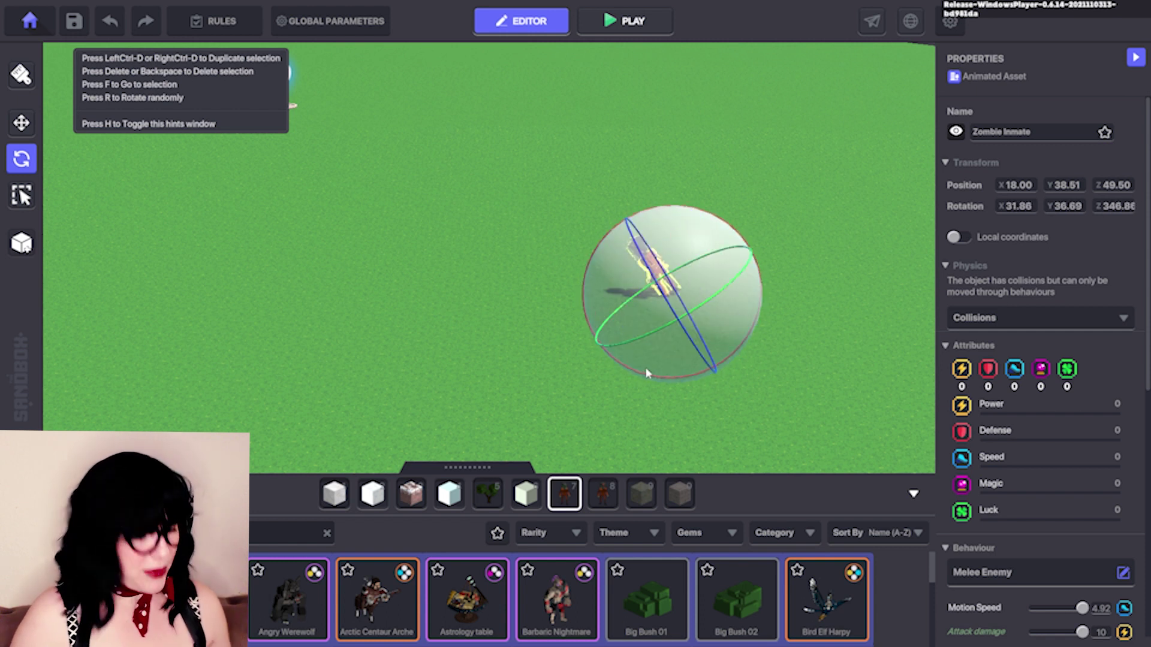
{"action": "key", "text": "Delete"}
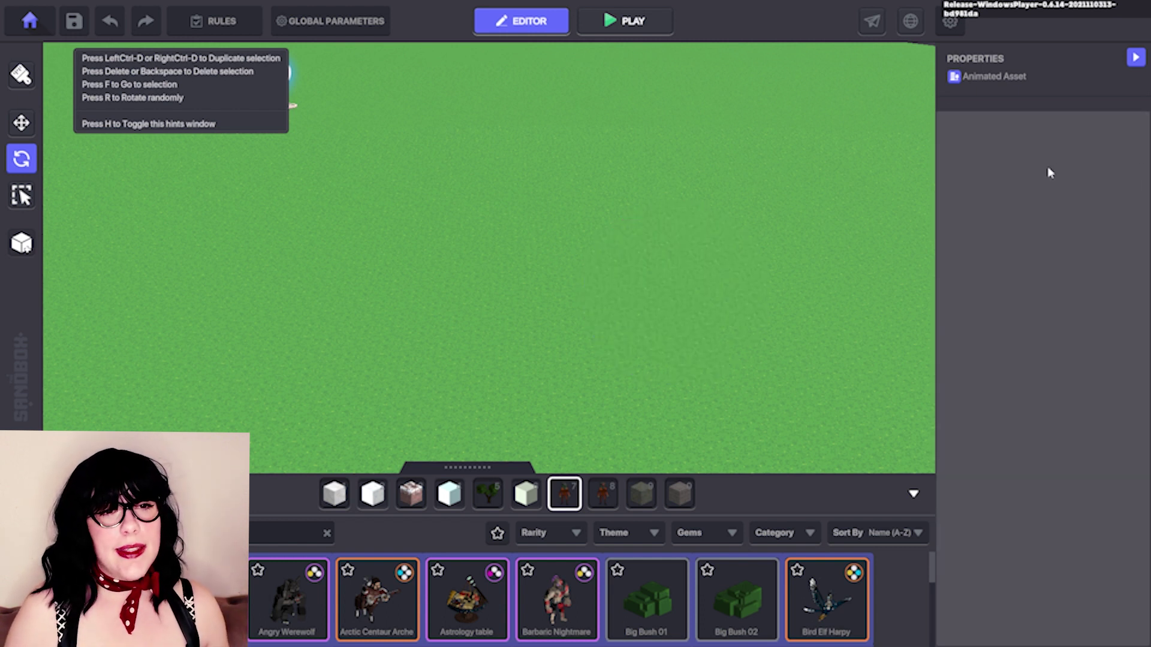
- Resize the asset library to show two rows and assign Big Bush 01 to the fourth quick-access slot
{"action": "left_click", "coordinate": [469, 468]}
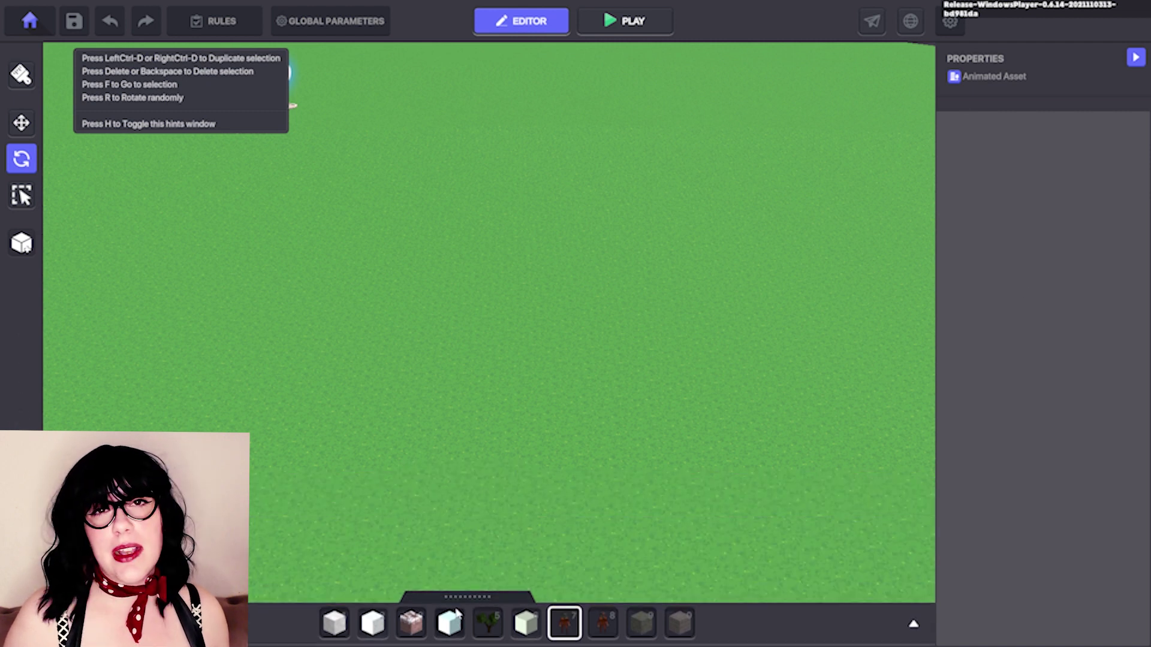
{"action": "left_click", "coordinate": [463, 597]}
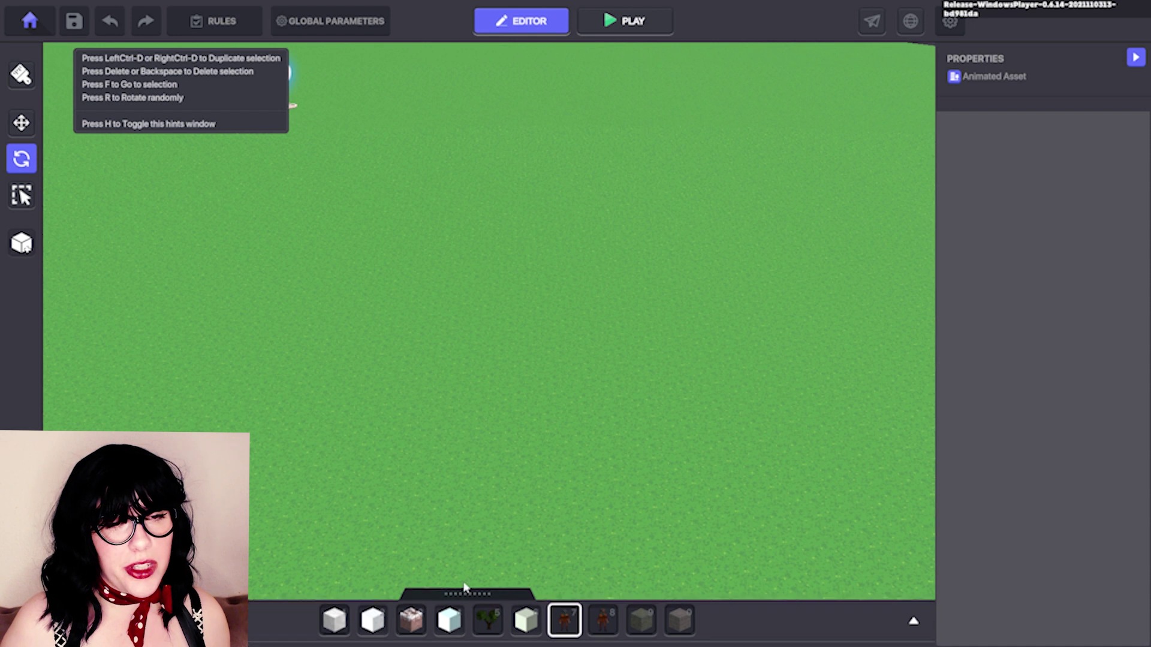
{"action": "left_click_drag", "start_coordinate": [637, 534], "coordinate": [444, 411]}
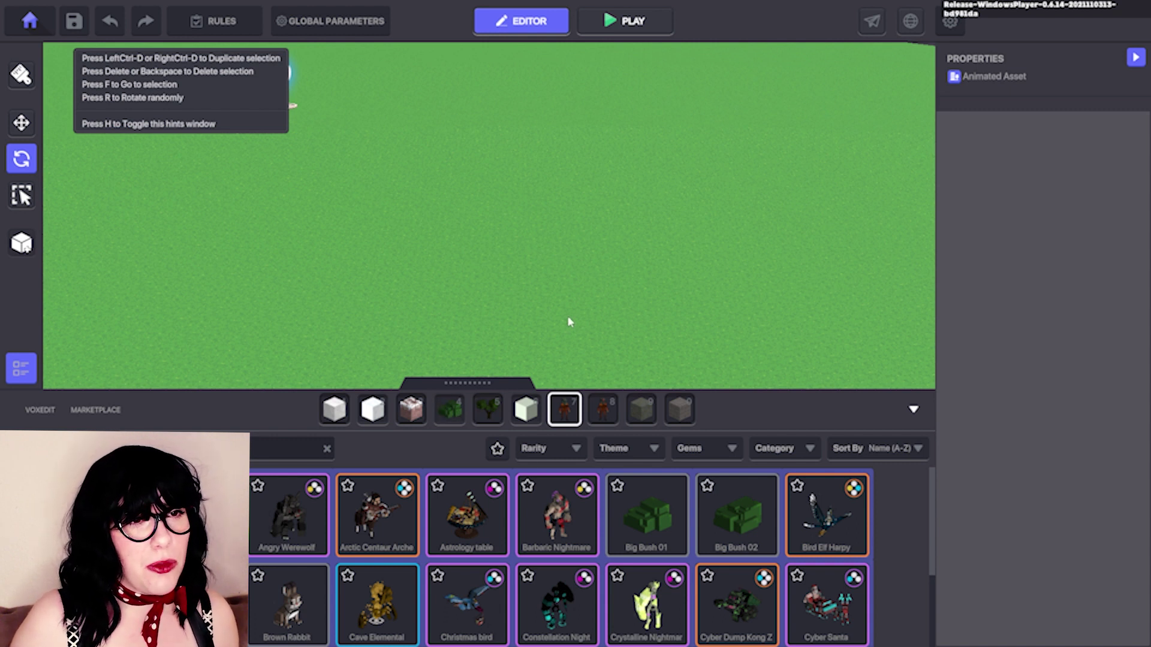
- Place one Big Bush 01 from the fourth quick-access slot on the open grass
{"action": "key", "text": "4"}
{"action": "scroll", "coordinate": [547, 282], "scroll_direction": "up", "scroll_amount": 5}
{"action": "left_click", "coordinate": [549, 298]}
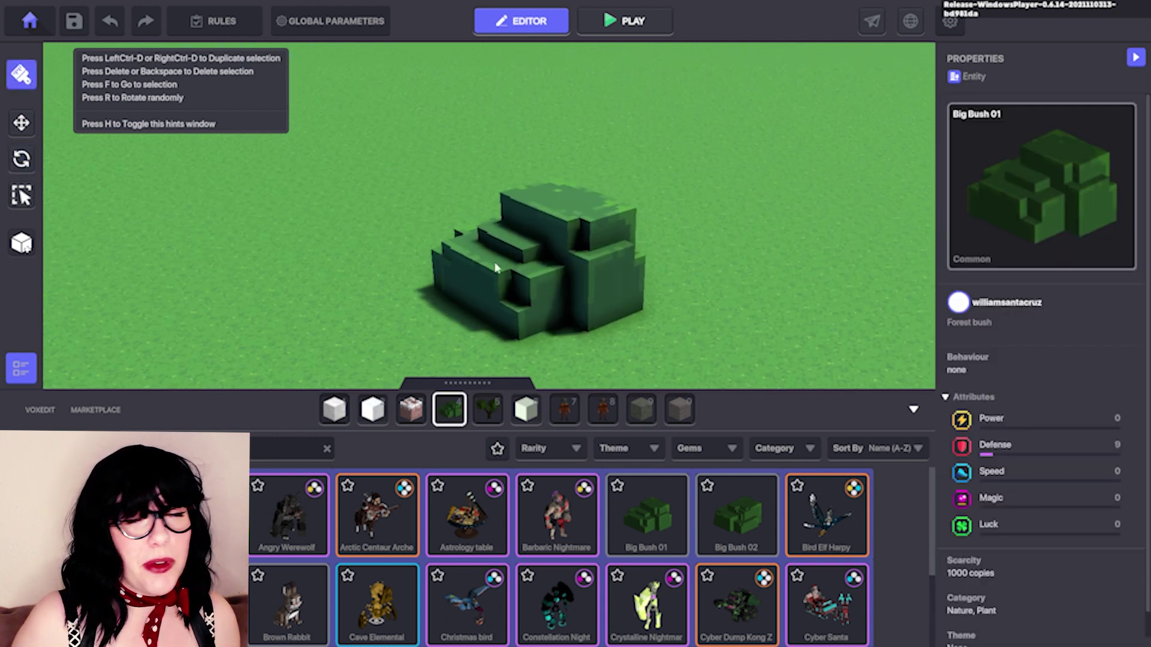
{"action": "scroll", "coordinate": [495, 268], "scroll_direction": "down", "scroll_amount": 5}
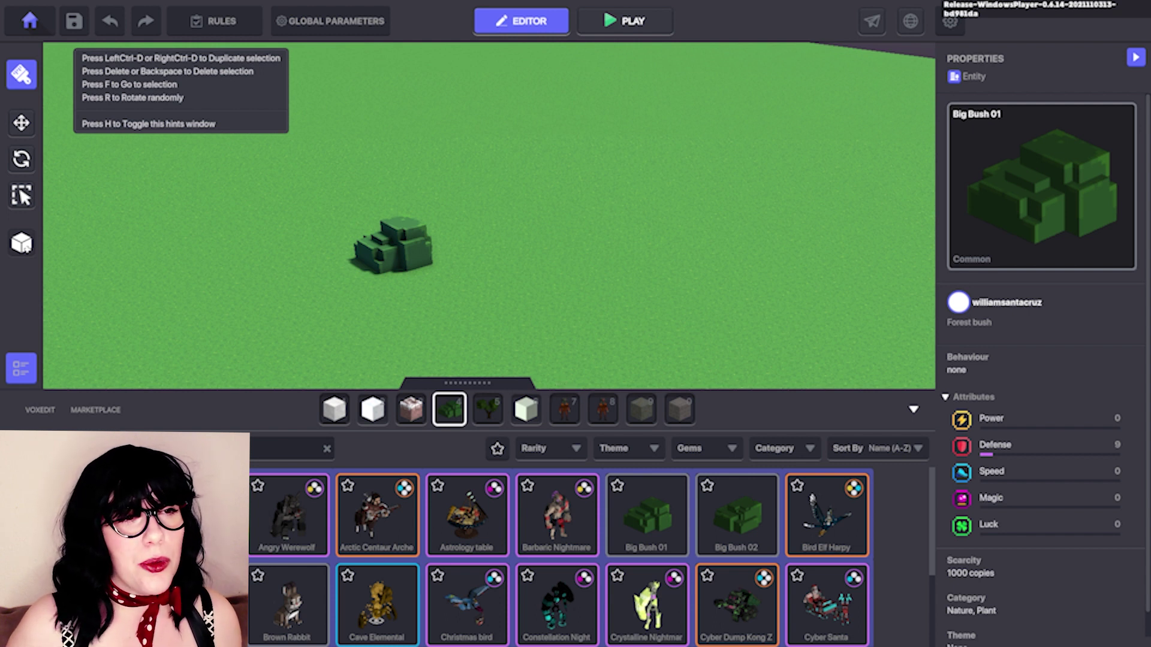
- Browse the assets for sale in the NFT Marketplace, sorted by newest
{"action": "left_click", "coordinate": [480, 386]}
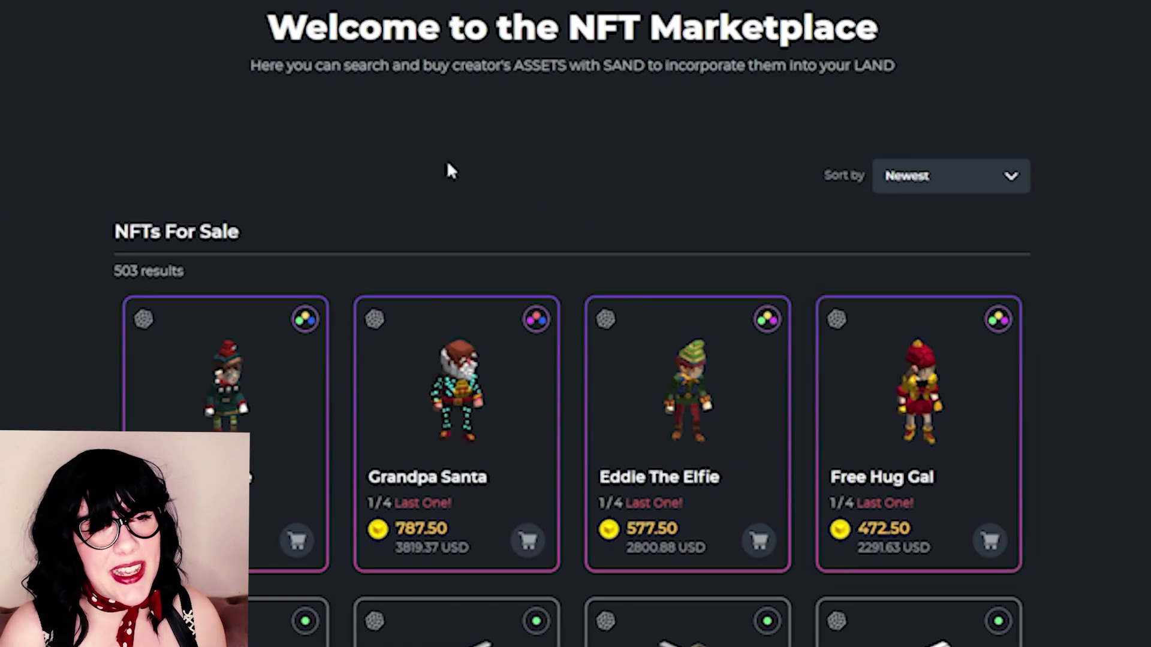
{"action": "scroll", "coordinate": [180, 74], "scroll_direction": "down", "scroll_amount": 5}
{"action": "scroll", "coordinate": [180, 75], "scroll_direction": "down", "scroll_amount": 15}
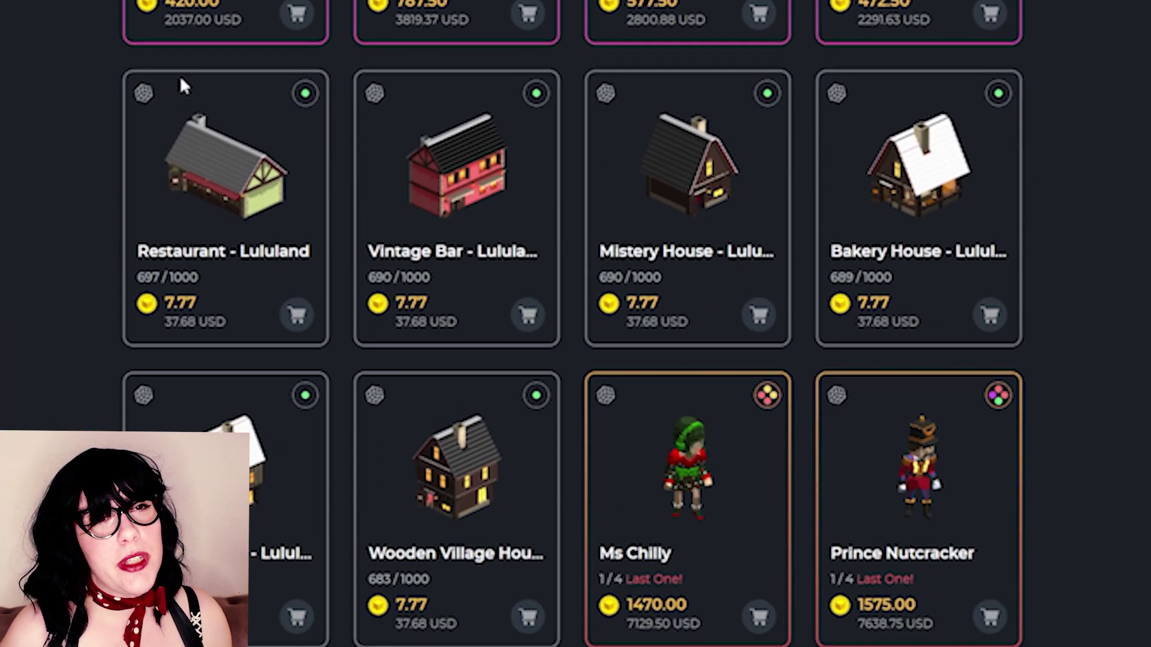
{"action": "scroll", "coordinate": [179, 76], "scroll_direction": "down", "scroll_amount": 7}
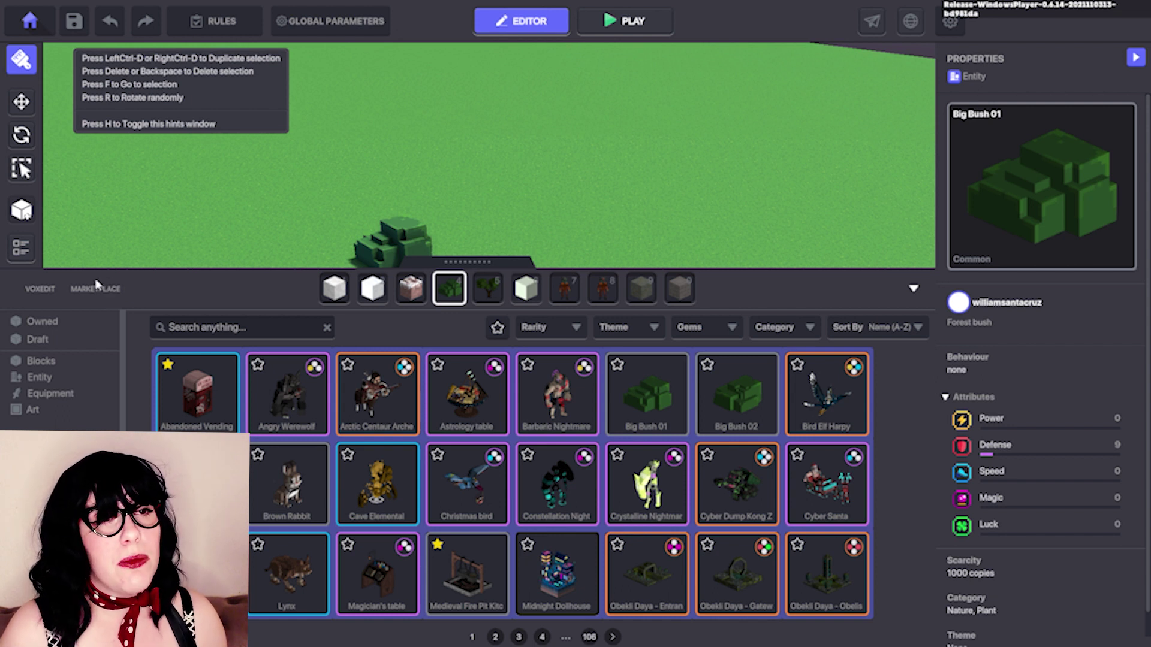
- Pick the Angry Werewolf from the asset library and preview it over the grass near the bush
{"action": "left_click", "coordinate": [282, 401]}
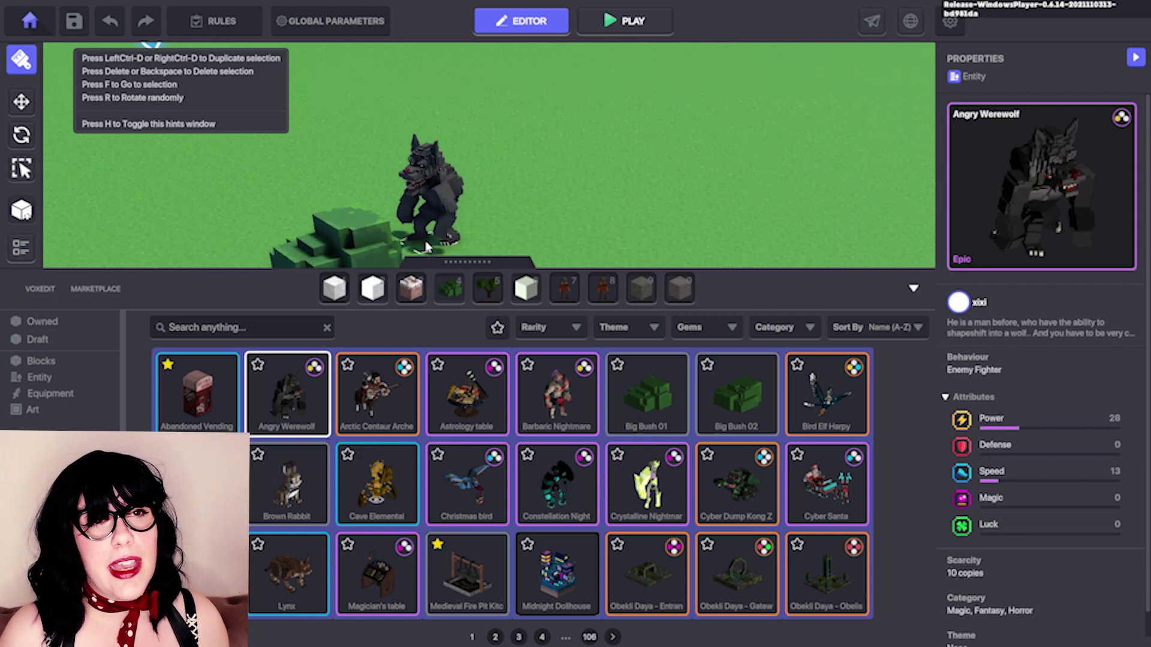
{"action": "scroll", "coordinate": [427, 246], "scroll_direction": "down", "scroll_amount": 5}
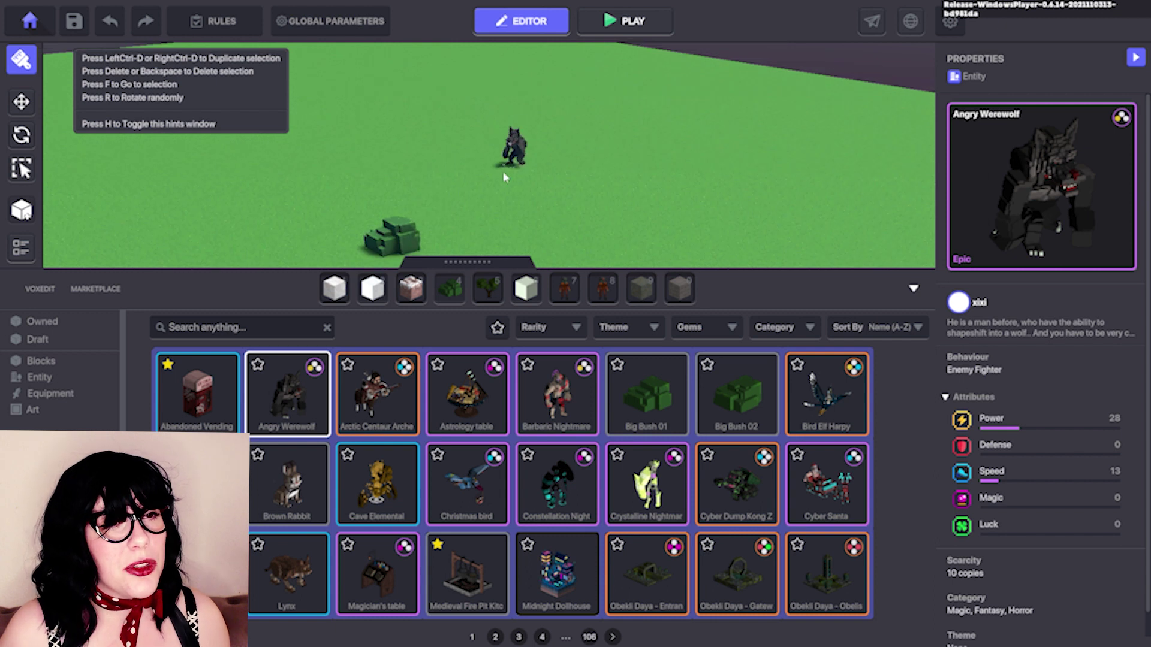
{"action": "scroll", "coordinate": [282, 257], "scroll_direction": "up", "scroll_amount": 5}
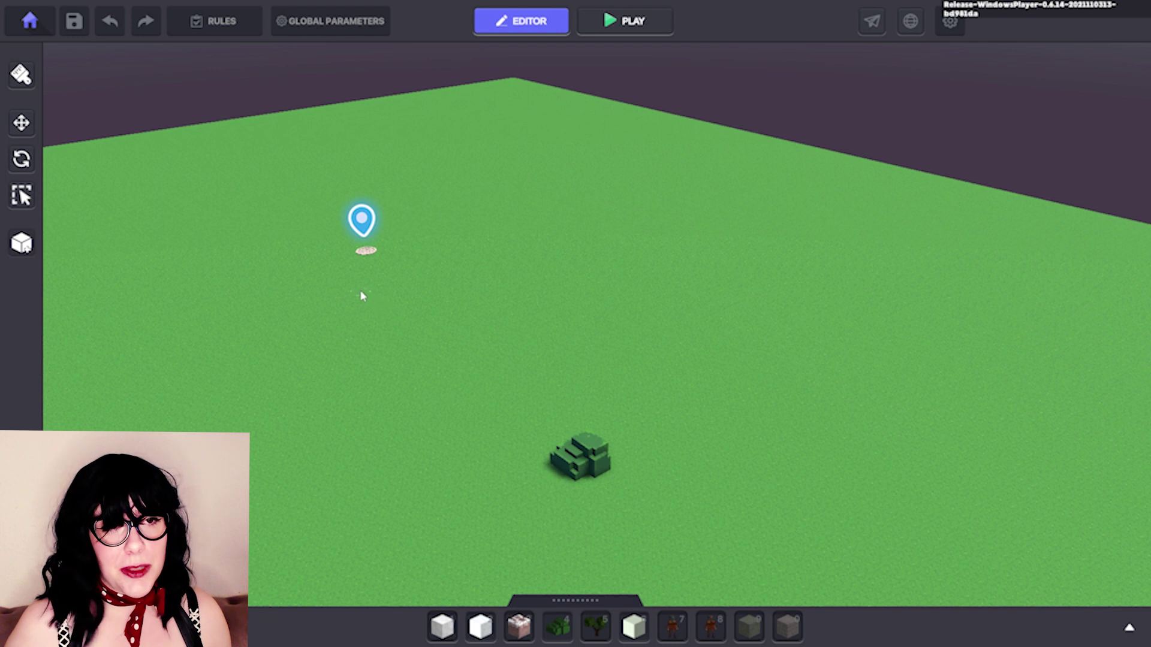
- Playtest the experience by running the avatar around the spawn point, and return to the editor
{"action": "key", "text": "ctrl+p"}
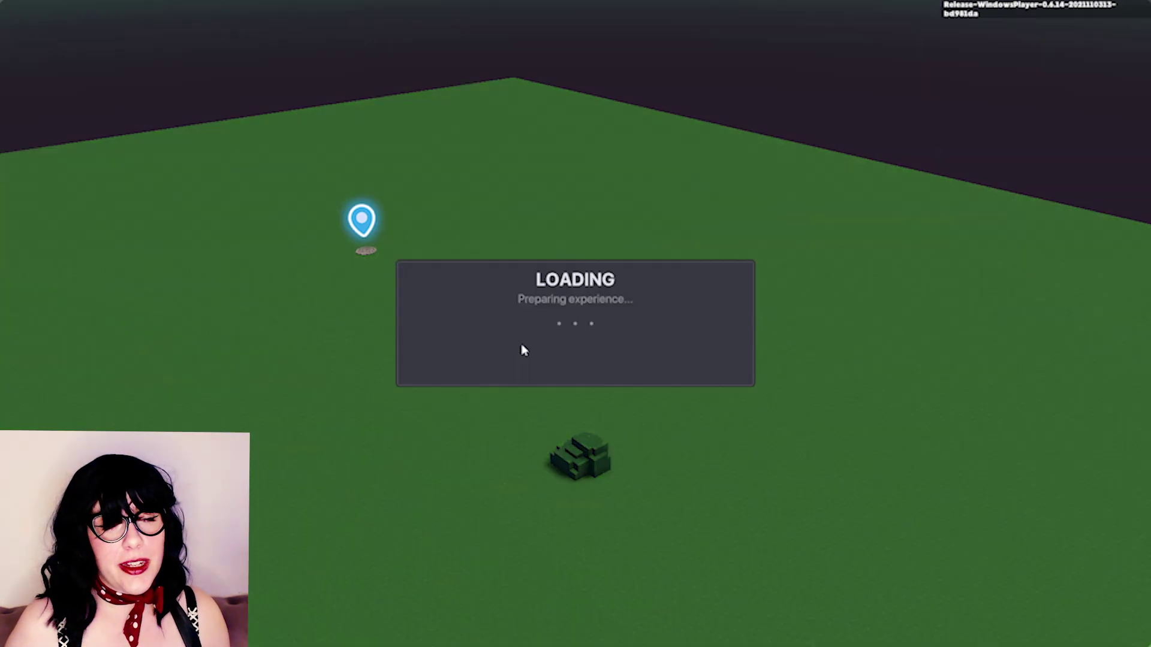
{"action": "key", "text": "s"}
{"action": "key", "text": "w"}
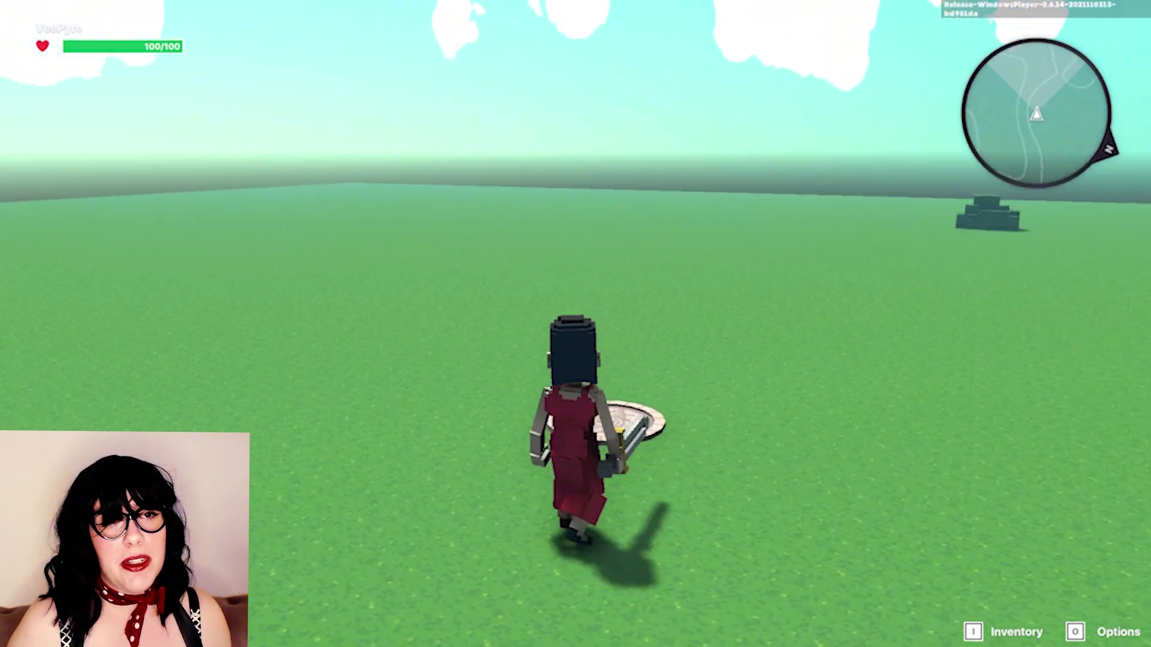
{"action": "key", "text": "w"}
{"action": "key", "text": "d"}
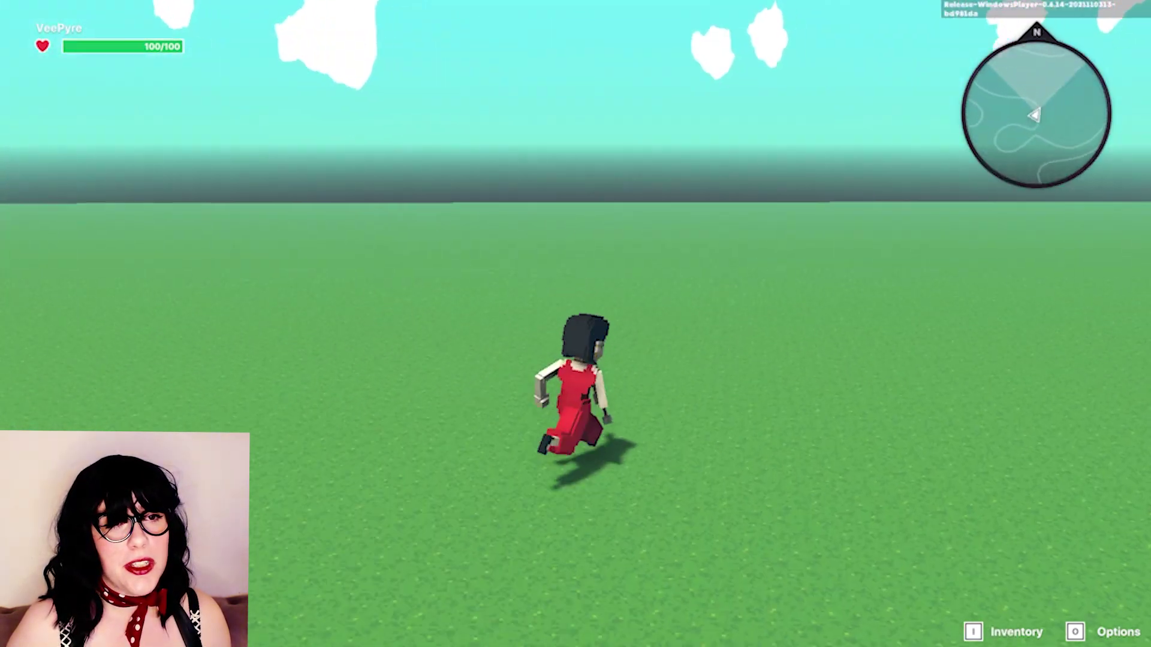
{"action": "key", "text": "s"}
{"action": "key", "text": "a"}
{"action": "key", "text": "w"}
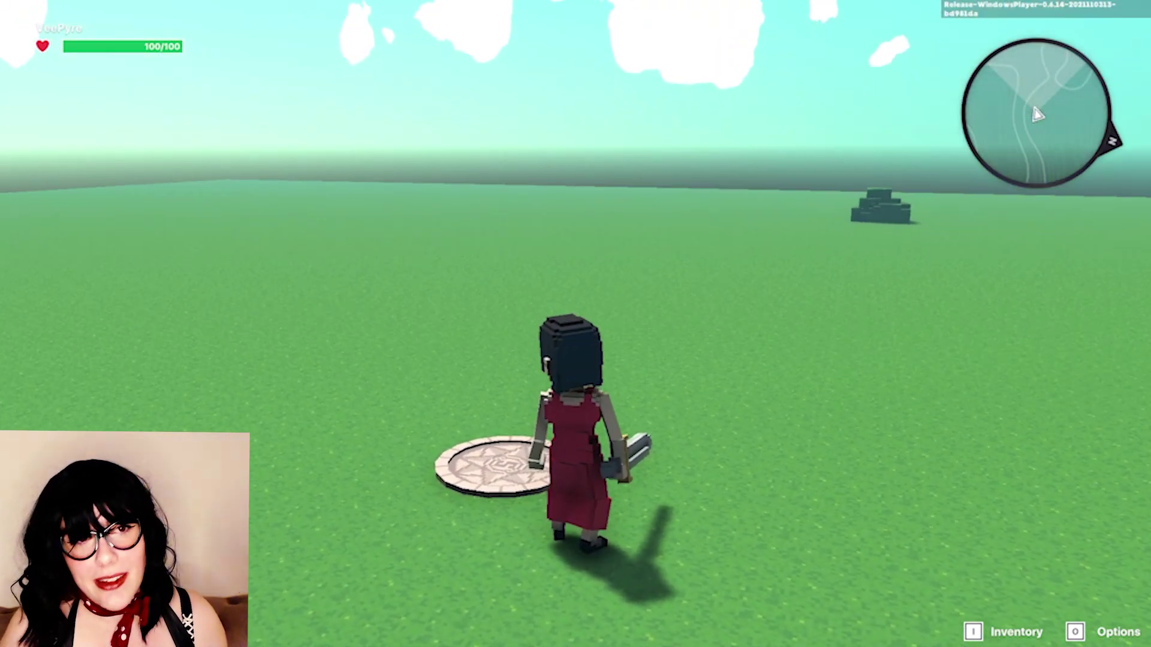
{"action": "key", "text": "Escape"}
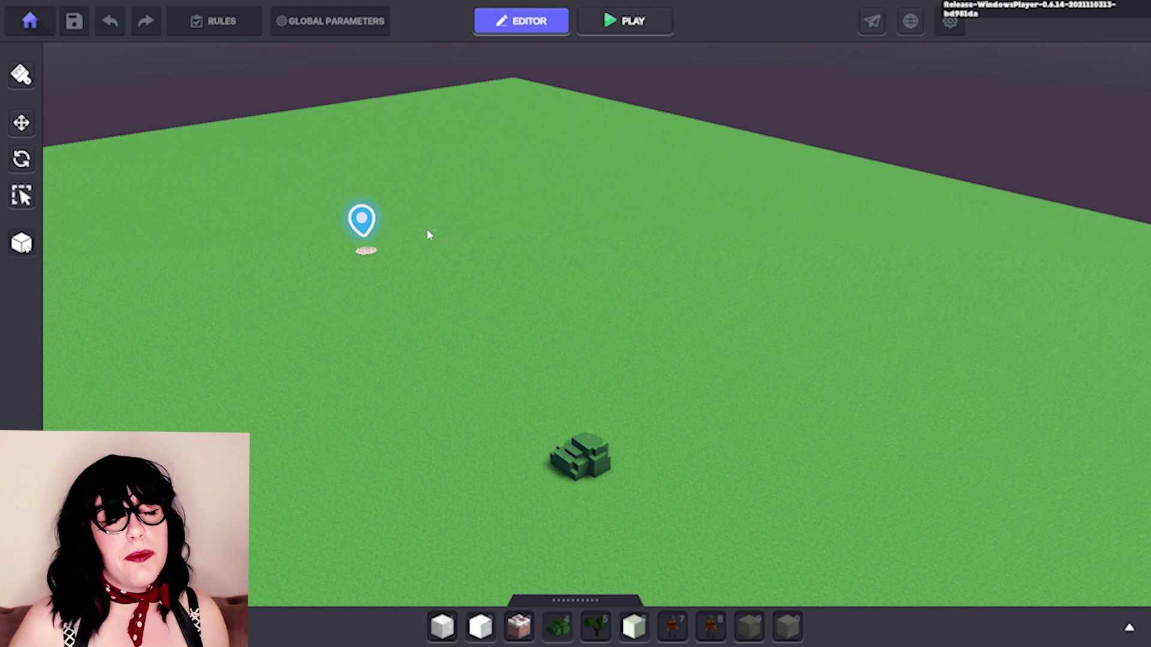
- Show and hide the asset library several times, leaving it collapsed
{"action": "key", "text": "Tab"}
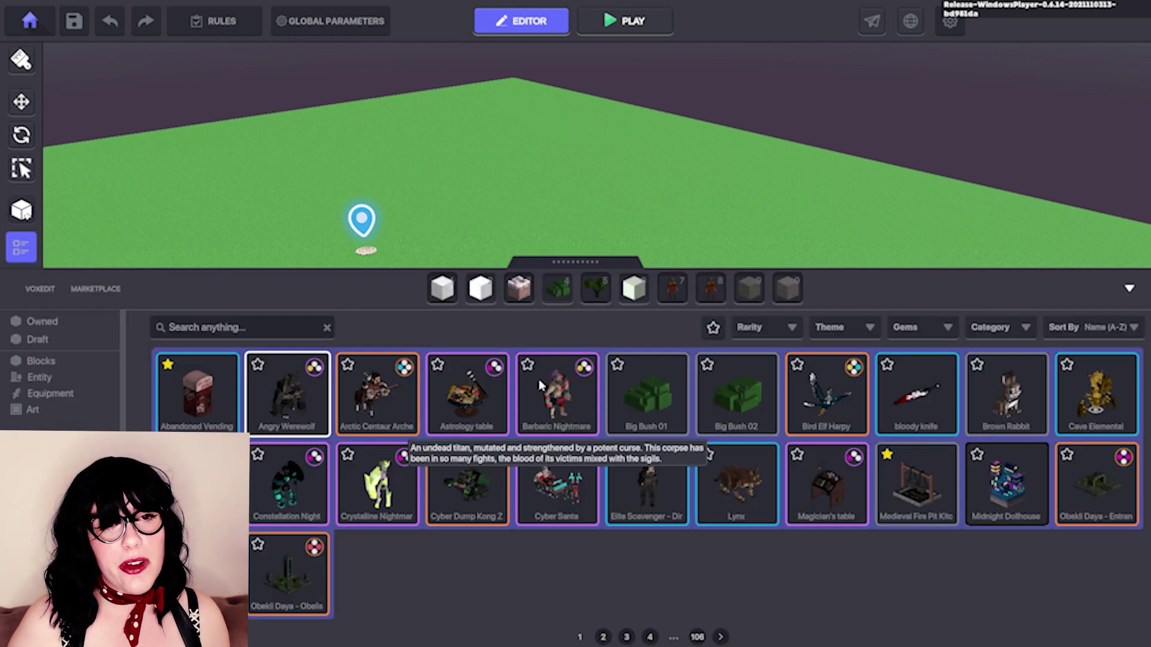
{"action": "key", "text": "Tab"}
{"action": "key", "text": "Tab"}
{"action": "key", "text": "Tab"}
{"action": "key", "text": "Tab"}
{"action": "key", "text": "Tab"}
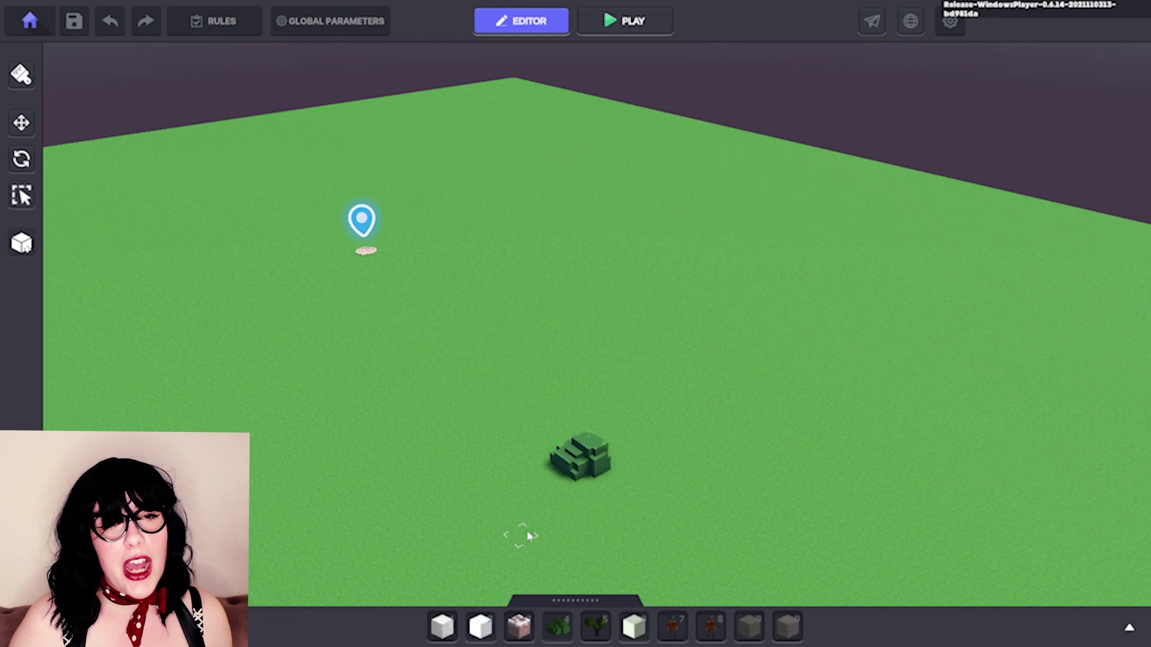
- Select the placed Big Bush 01 and review its transform, attributes, behaviour and asset information
{"action": "middle_click_drag", "start_coordinate": [528, 532], "coordinate": [544, 390]}
{"action": "right_click_drag", "start_coordinate": [664, 286], "coordinate": [395, 302]}
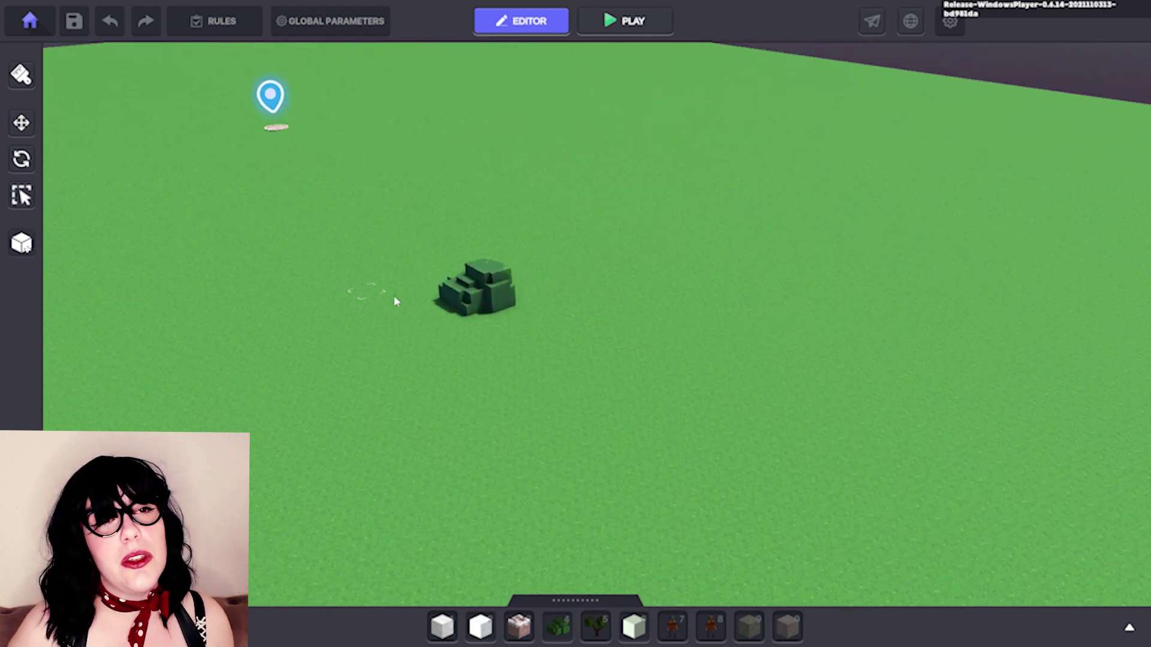
{"action": "left_click", "coordinate": [485, 284]}
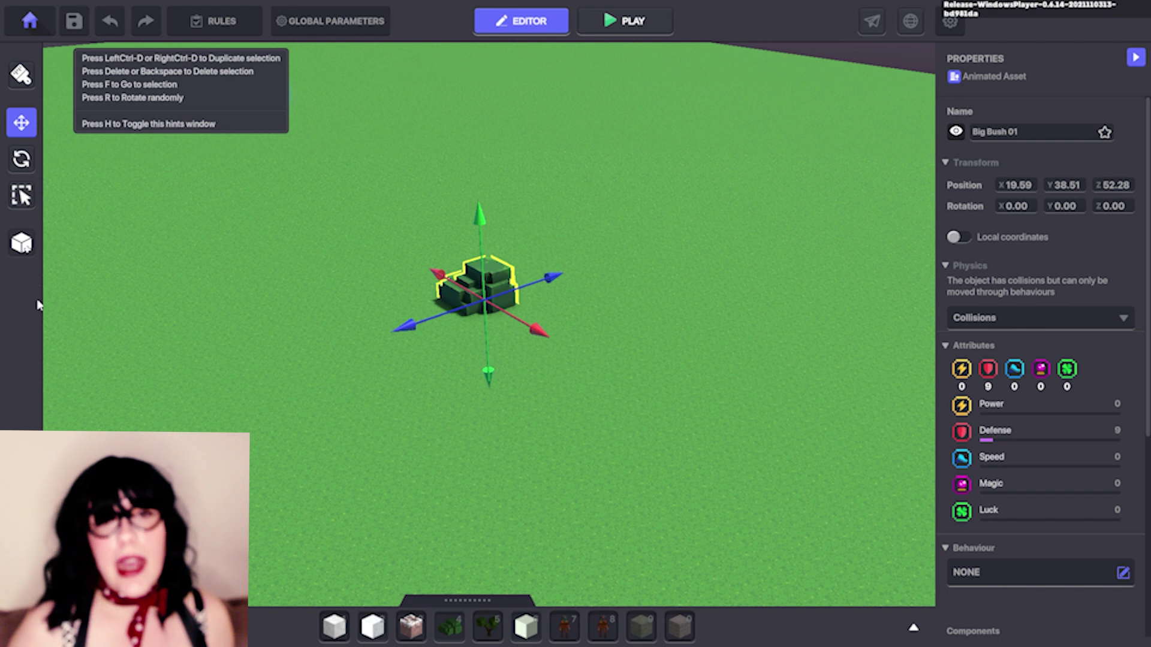
{"action": "scroll", "coordinate": [1052, 345], "scroll_direction": "down", "scroll_amount": 5}
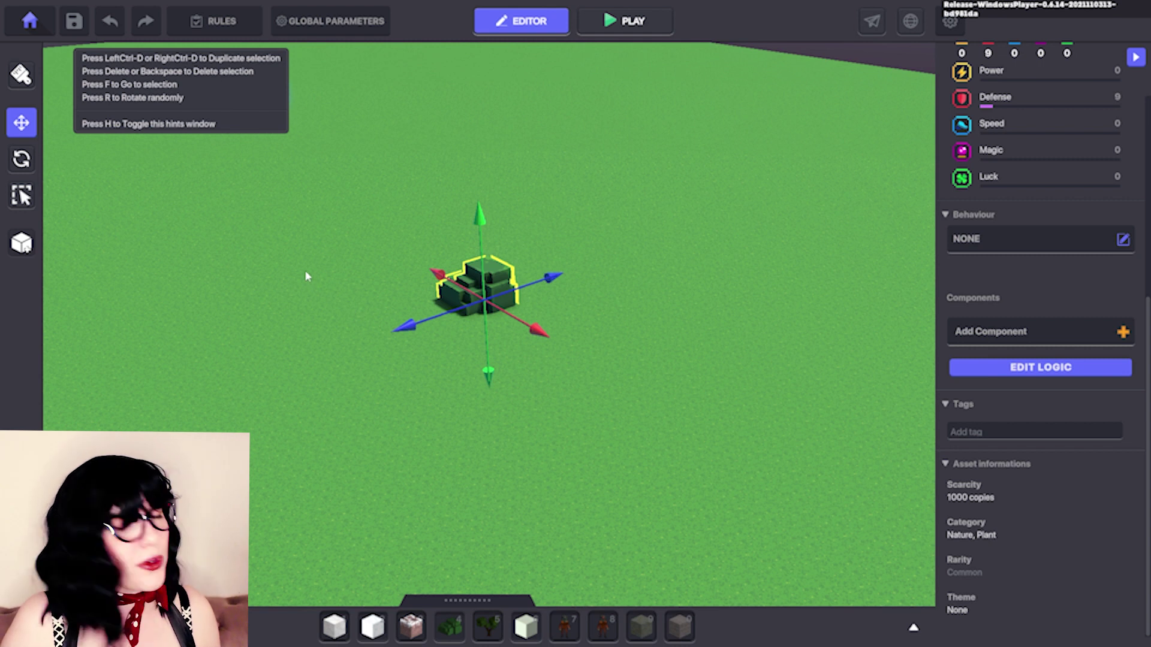
- Duplicate the Big Bush 01 four times and spread the copies across the surrounding grass
{"action": "key", "text": "r"}
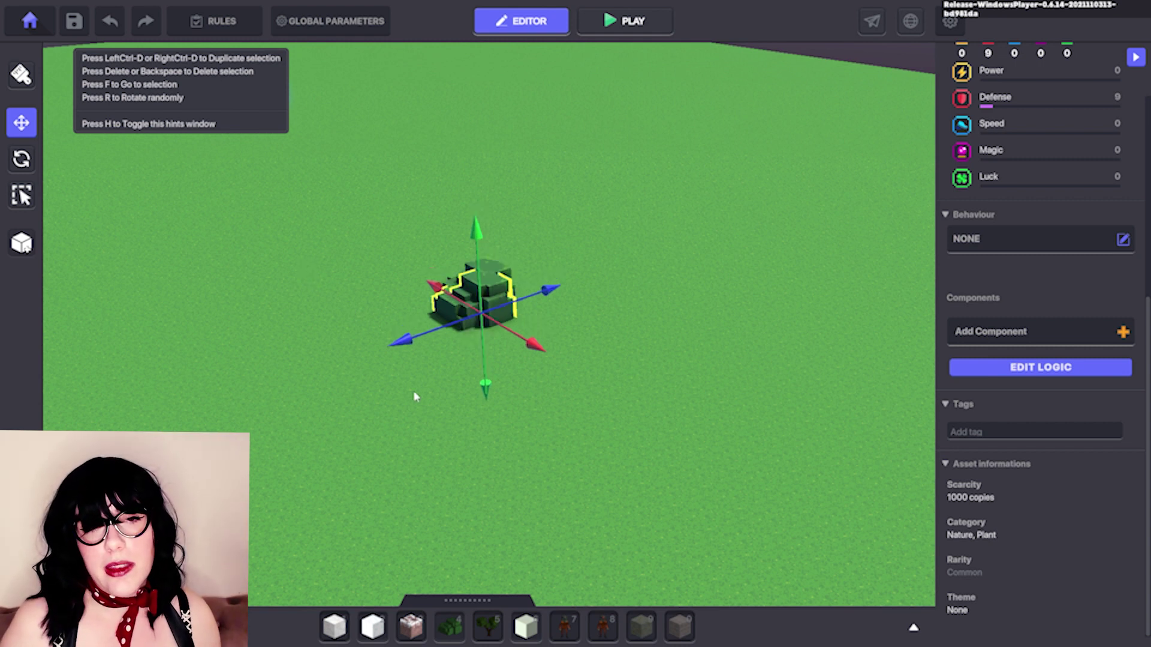
{"action": "key", "text": "ctrl+d"}
{"action": "left_click_drag", "start_coordinate": [429, 337], "coordinate": [336, 282]}
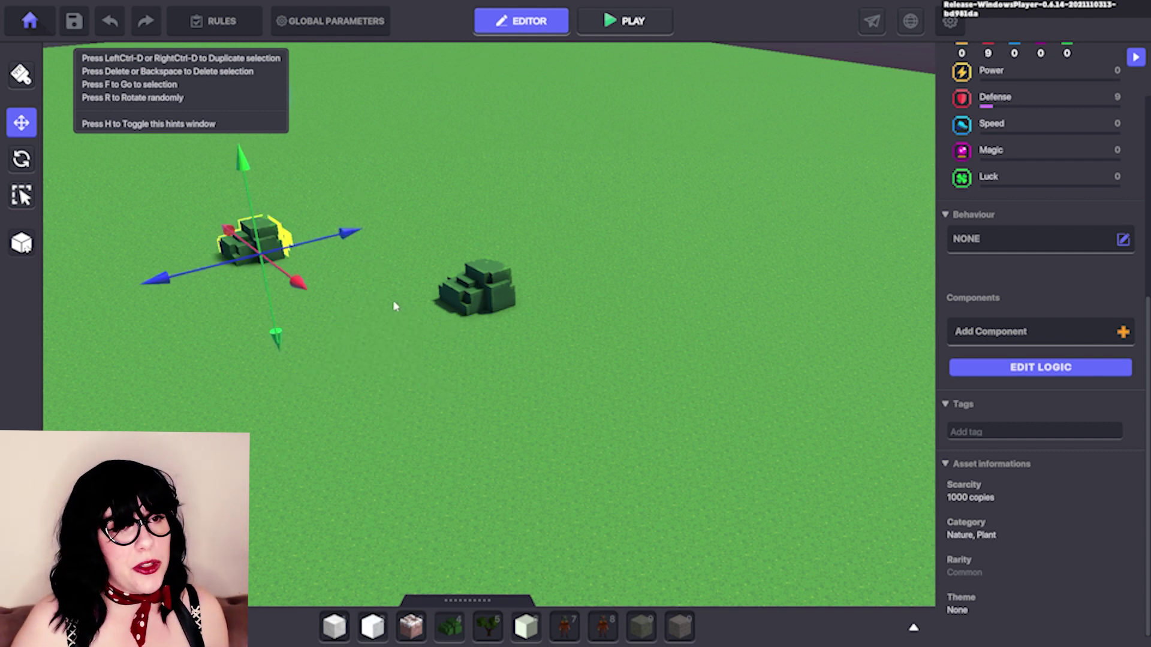
{"action": "key", "text": "r"}
{"action": "left_click_drag", "start_coordinate": [348, 246], "coordinate": [527, 205]}
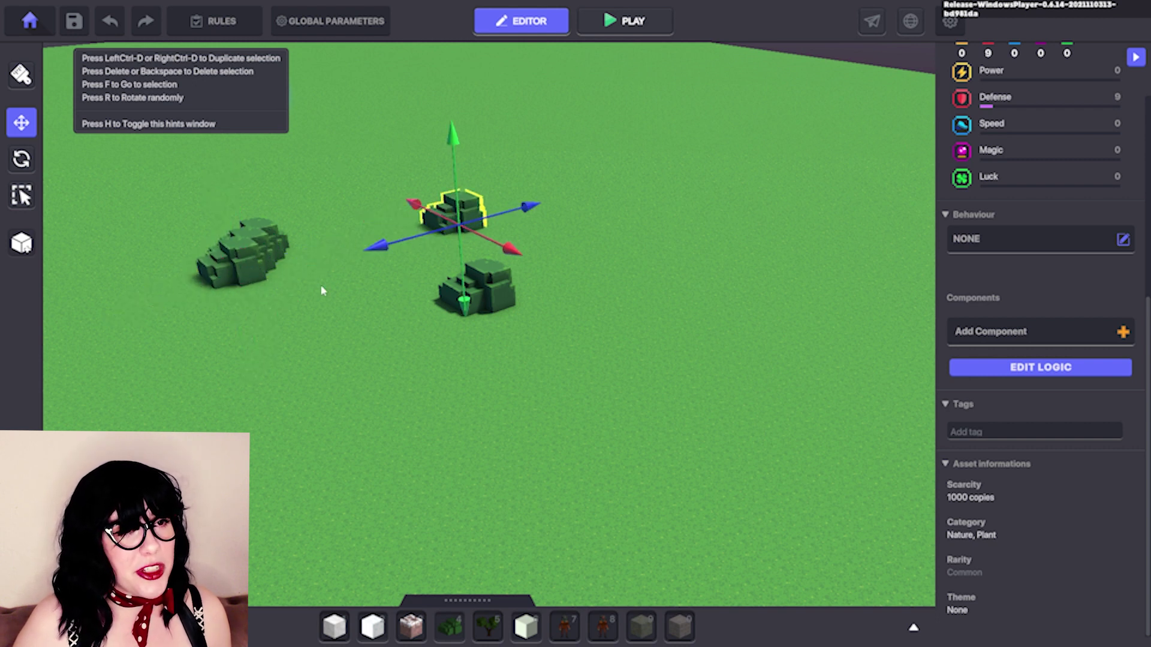
{"action": "left_click", "coordinate": [263, 270]}
{"action": "left_click_drag", "start_coordinate": [278, 314], "coordinate": [407, 414]}
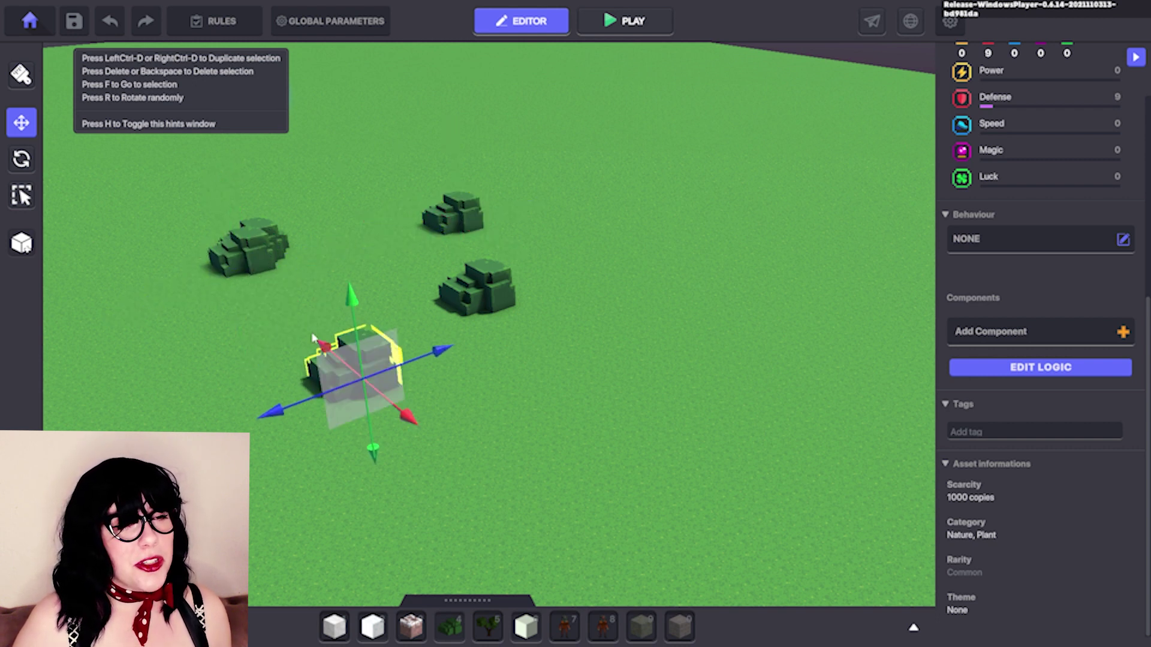
{"action": "left_click", "coordinate": [245, 269]}
{"action": "left_click_drag", "start_coordinate": [150, 296], "coordinate": [63, 313]}
- Select all five bushes together and rotate them randomly
{"action": "left_click_drag", "start_coordinate": [120, 446], "coordinate": [634, 151]}
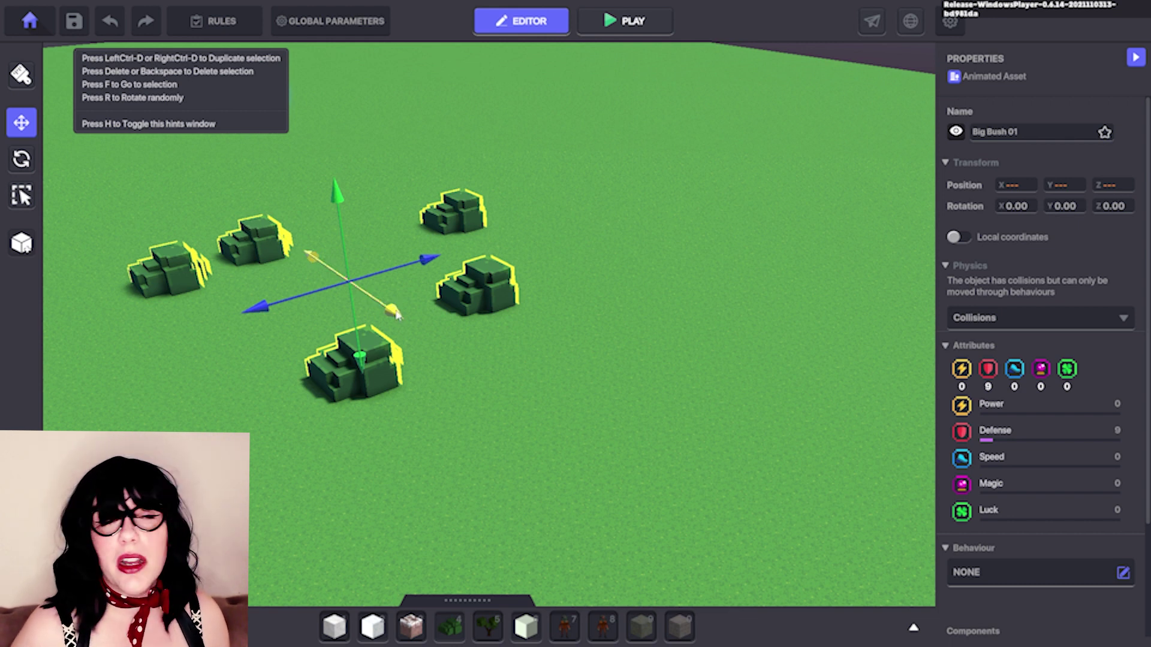
{"action": "key", "text": "r"}
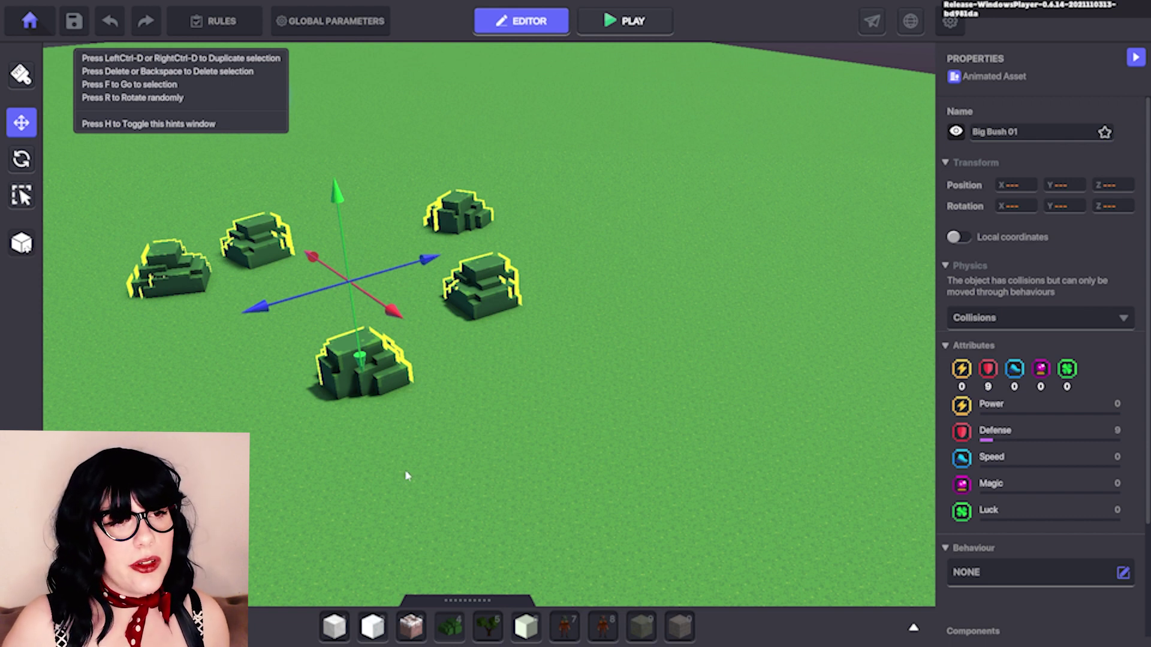
{"action": "left_click", "coordinate": [470, 602]}
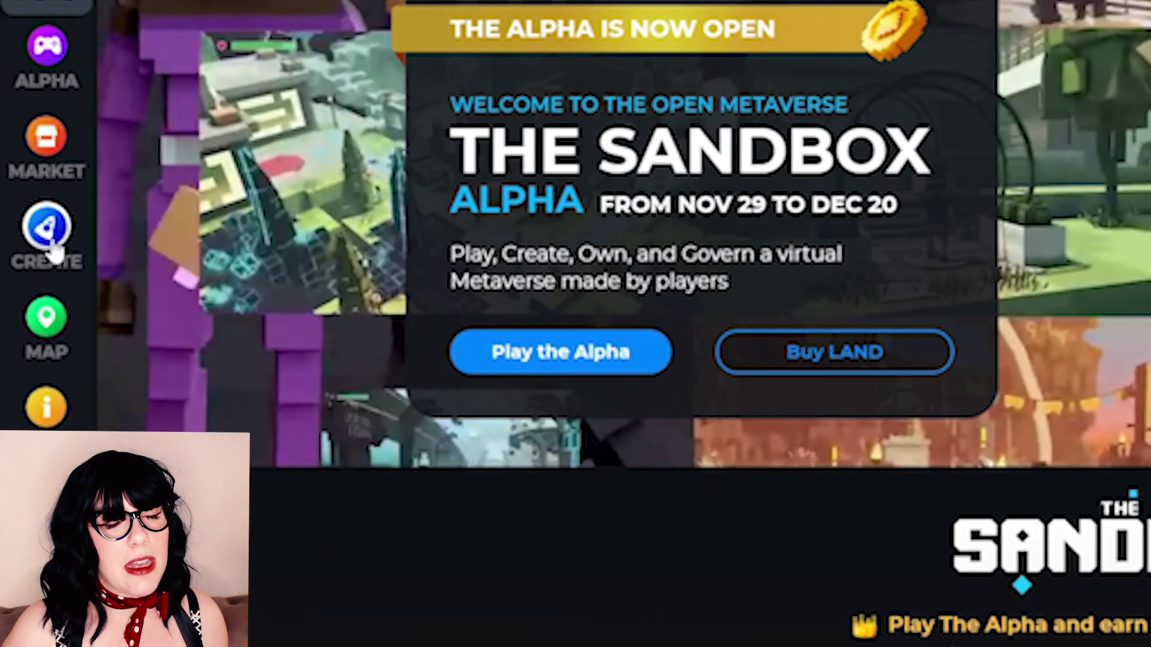
- On The Sandbox website, open the VoxEdit page in the Create section and choose the Windows version for download
{"action": "left_click", "coordinate": [31, 285]}
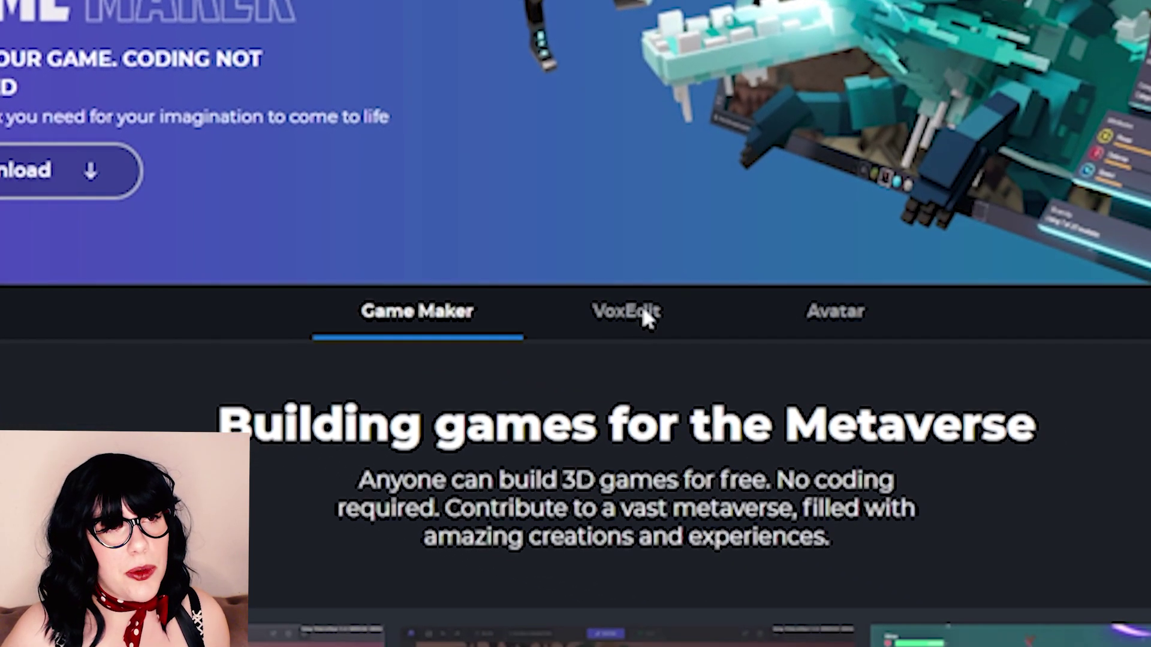
{"action": "left_click", "coordinate": [649, 318]}
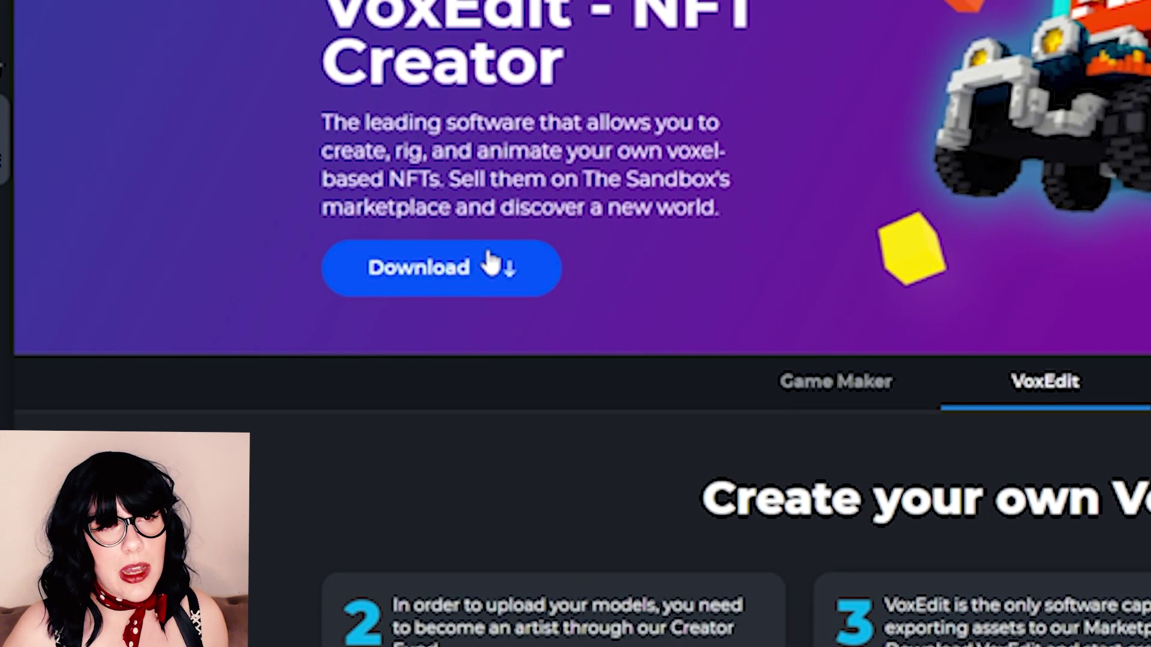
{"action": "left_click", "coordinate": [491, 264]}
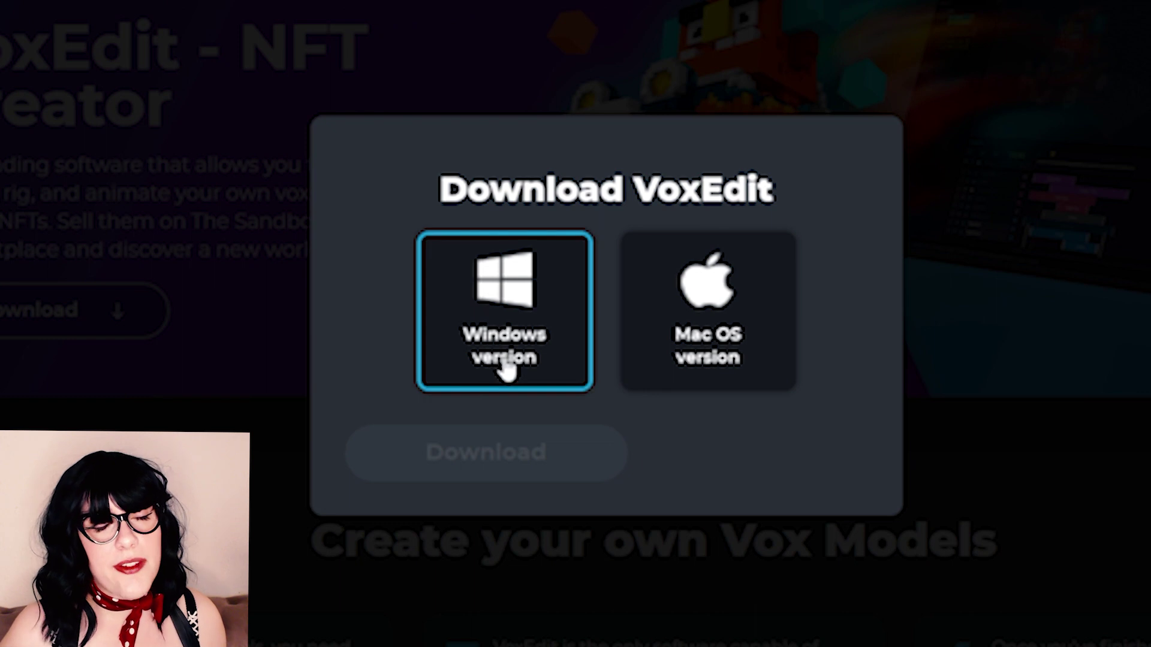
{"action": "left_click", "coordinate": [505, 362]}
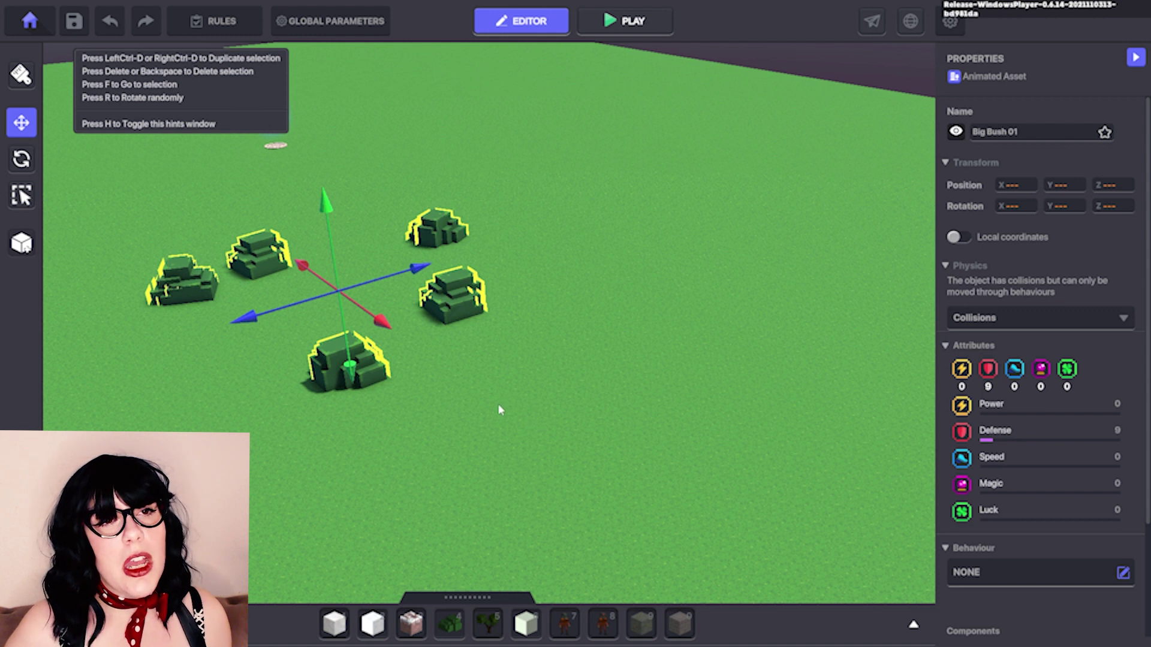
- Return to the experience in Game Maker and deselect the five bushes
{"action": "left_click", "coordinate": [446, 439]}
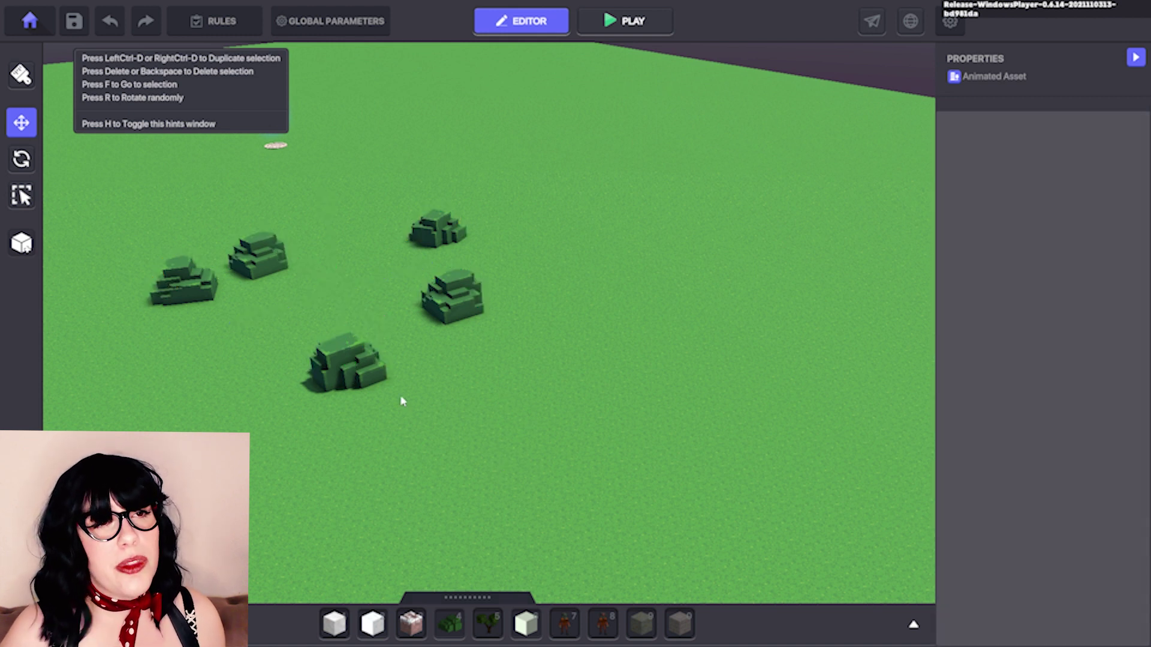